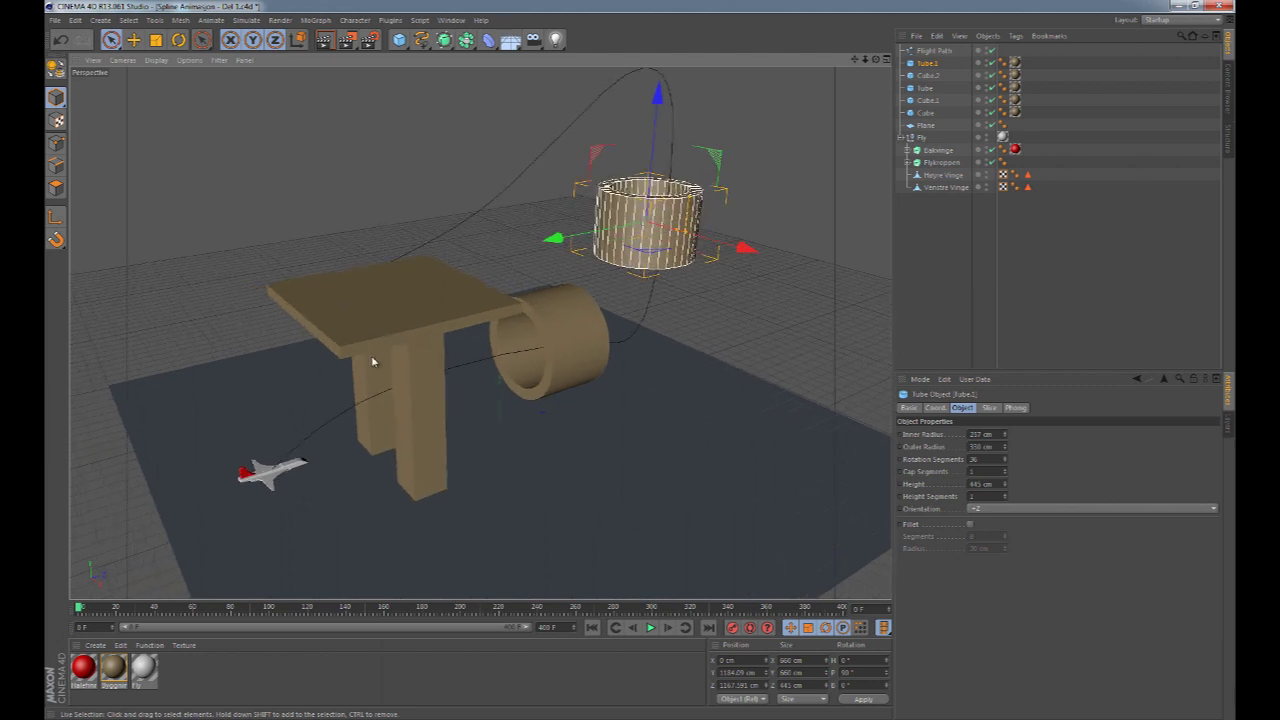
- Add an Align to Spline tag to the Fly null that holds the airplane parts
{"action": "left_click", "coordinate": [391, 404]}
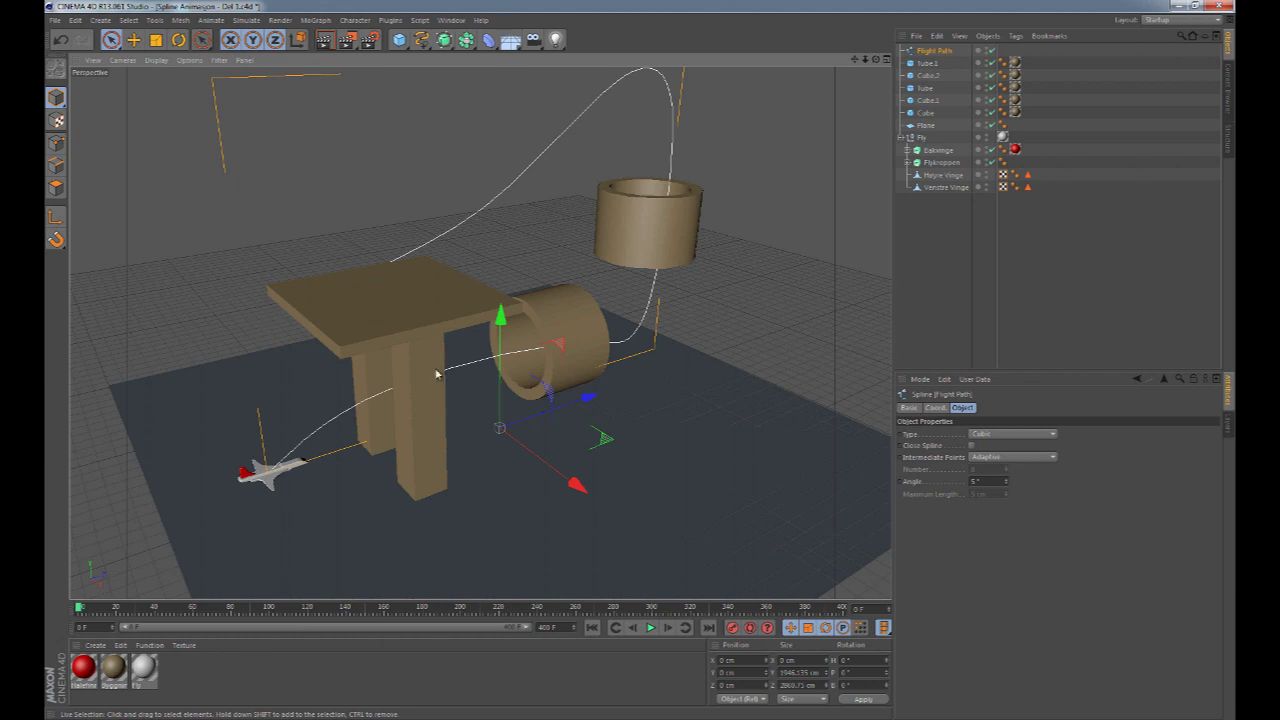
{"action": "left_click_drag", "start_coordinate": [436, 374], "coordinate": [320, 531], "text": "alt"}
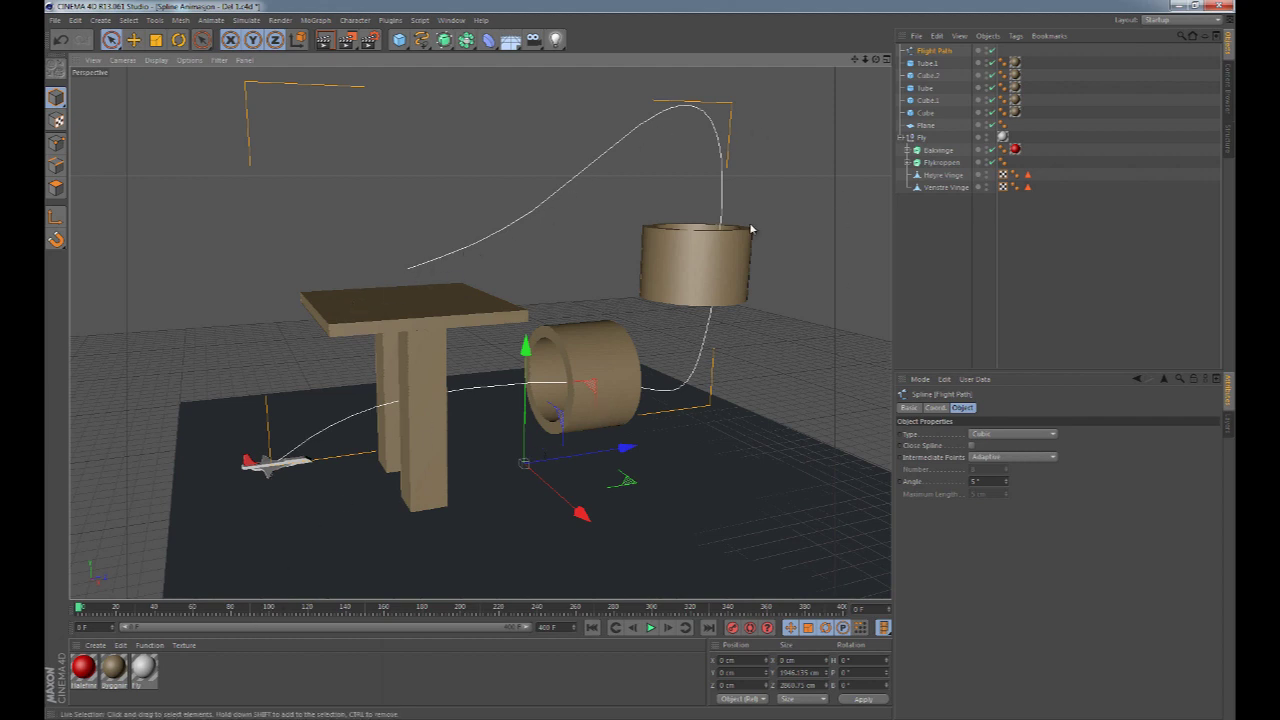
{"action": "left_click", "coordinate": [925, 138]}
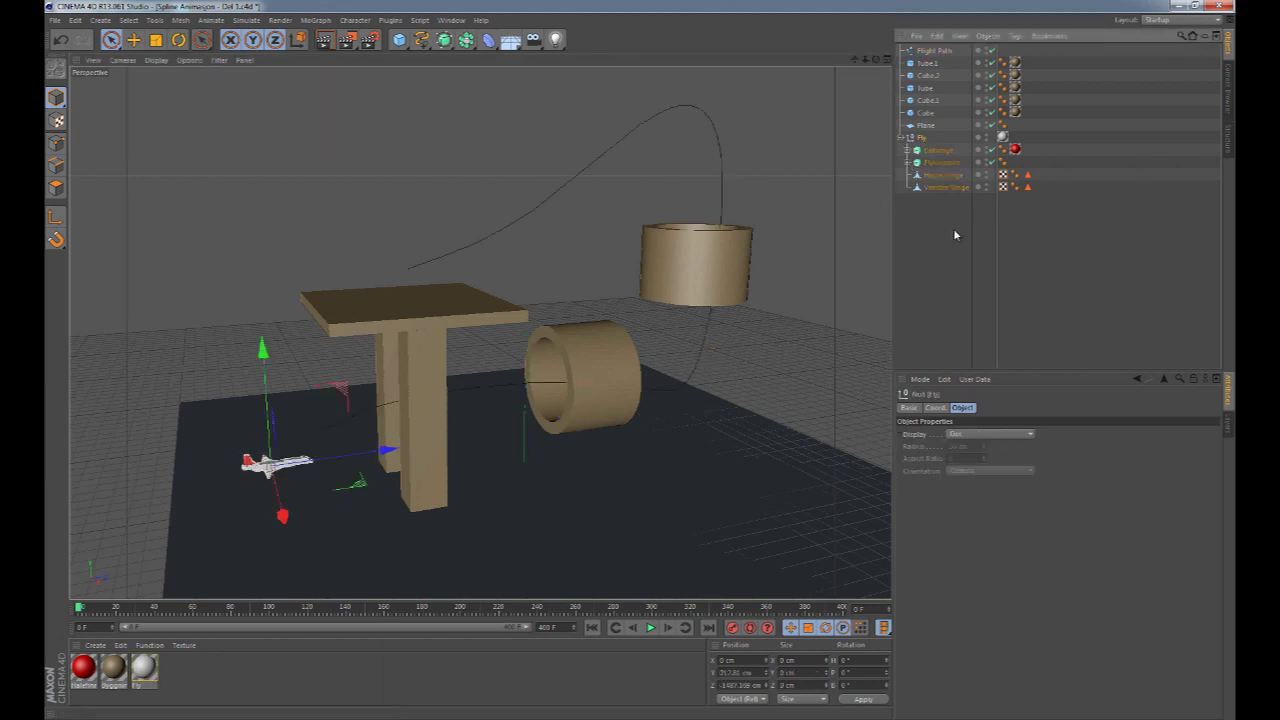
{"action": "left_click", "coordinate": [1016, 36]}
{"action": "mouse_move", "coordinate": [1048, 54]}
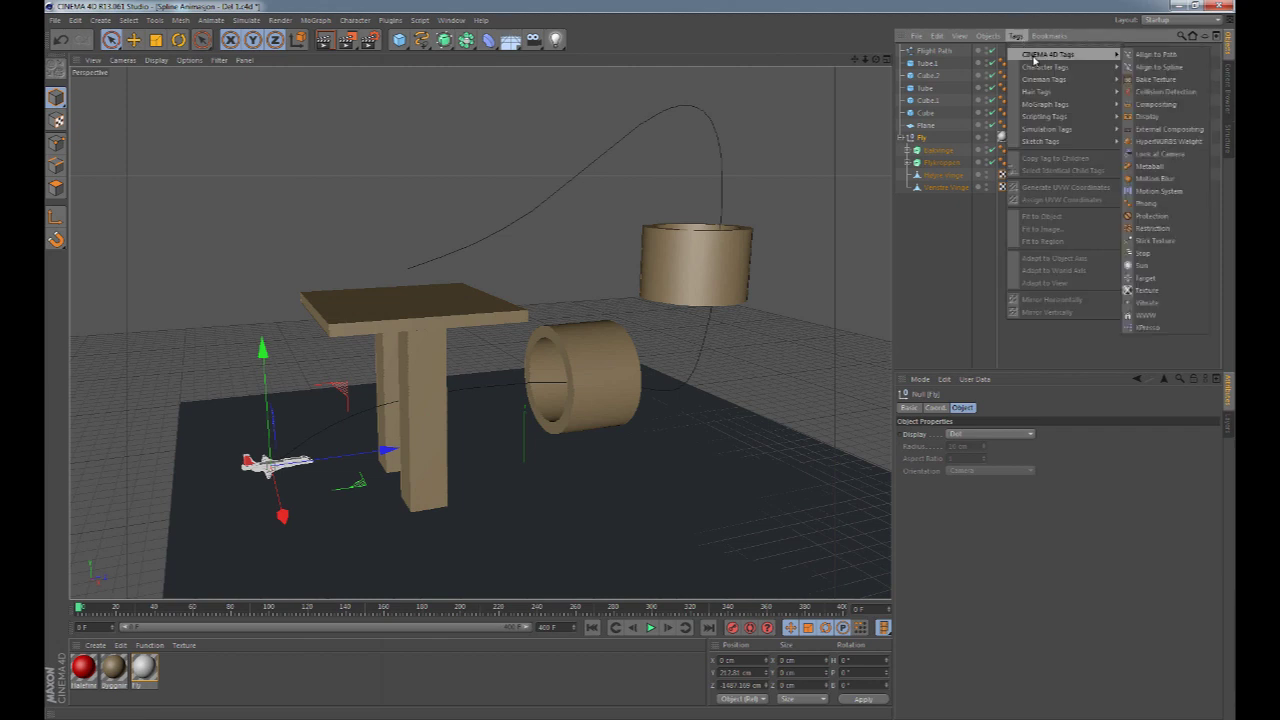
{"action": "left_click", "coordinate": [1157, 67]}
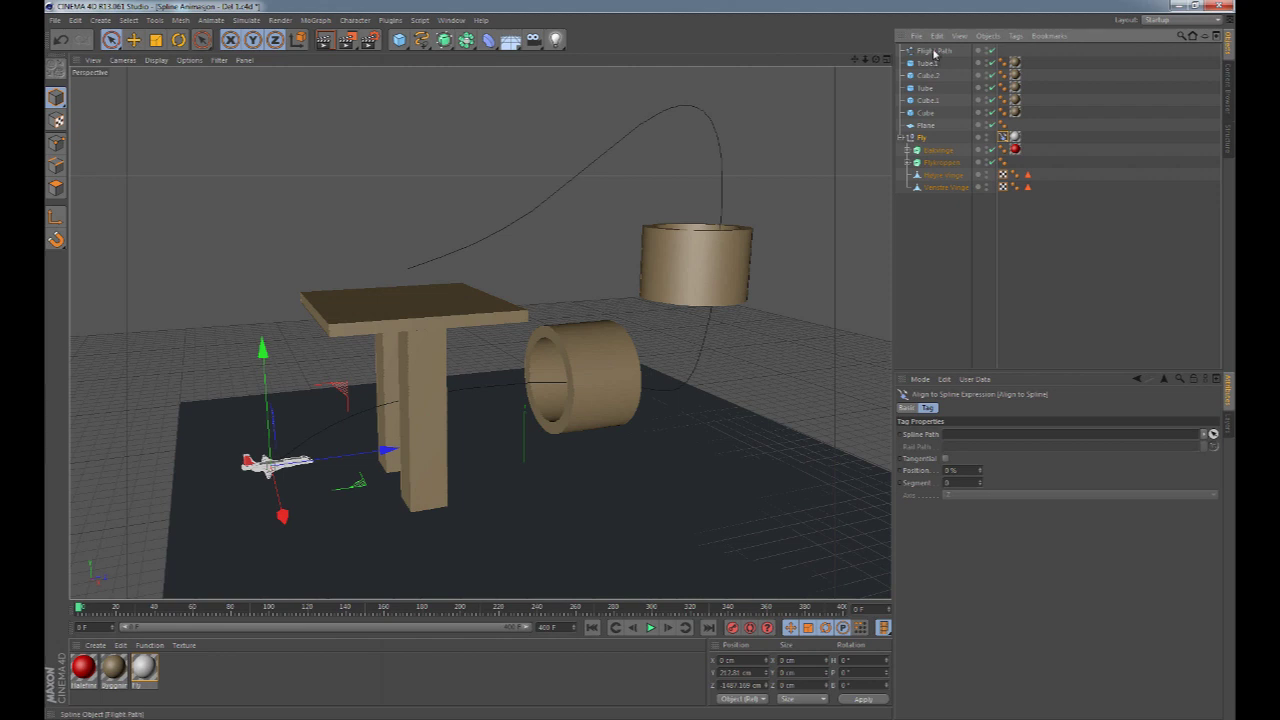
- Assign the Flight Path spline as the Spline Path of the Fly object's Align to Spline tag
{"action": "left_click", "coordinate": [934, 51]}
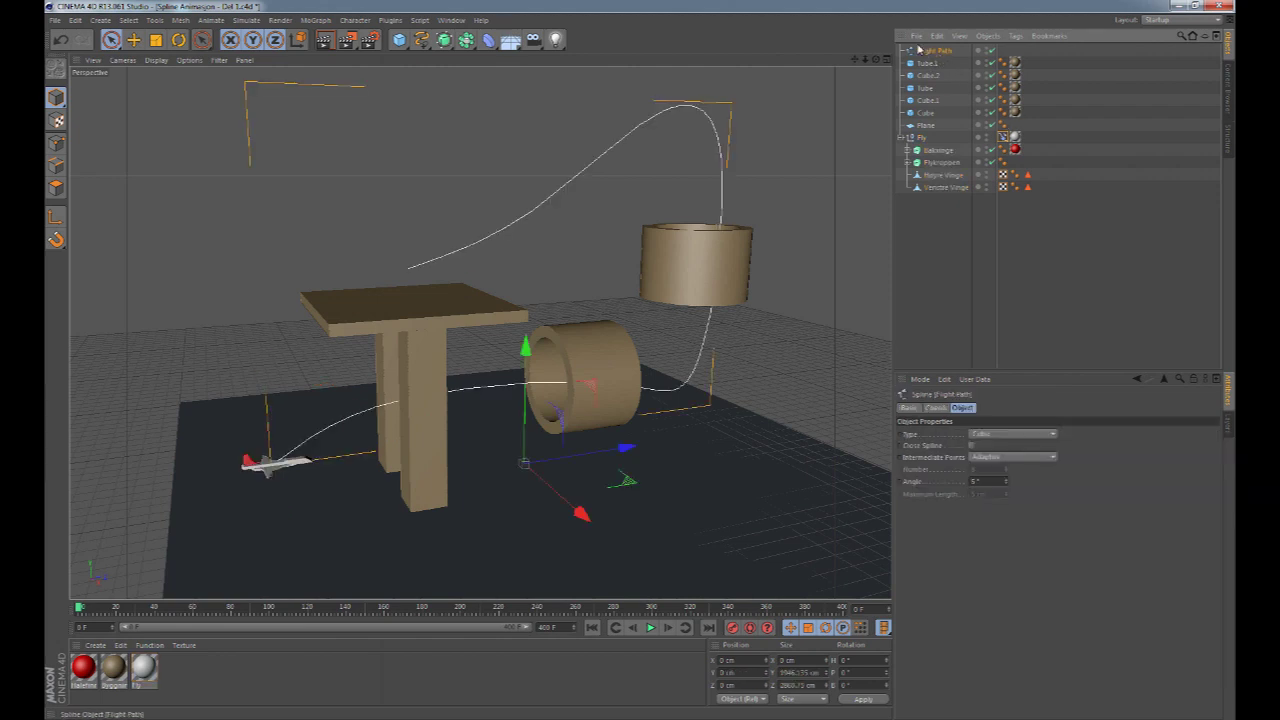
{"action": "left_click", "coordinate": [1003, 136]}
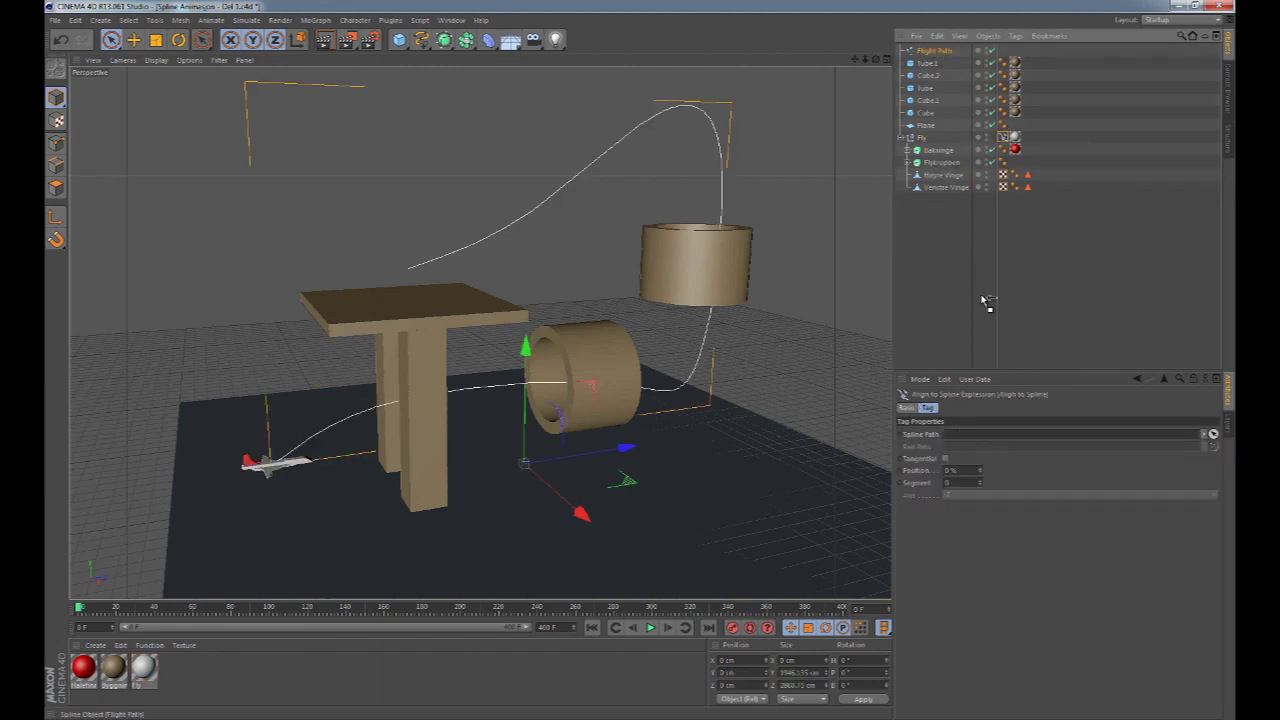
{"action": "left_click_drag", "start_coordinate": [958, 440], "coordinate": [958, 441]}
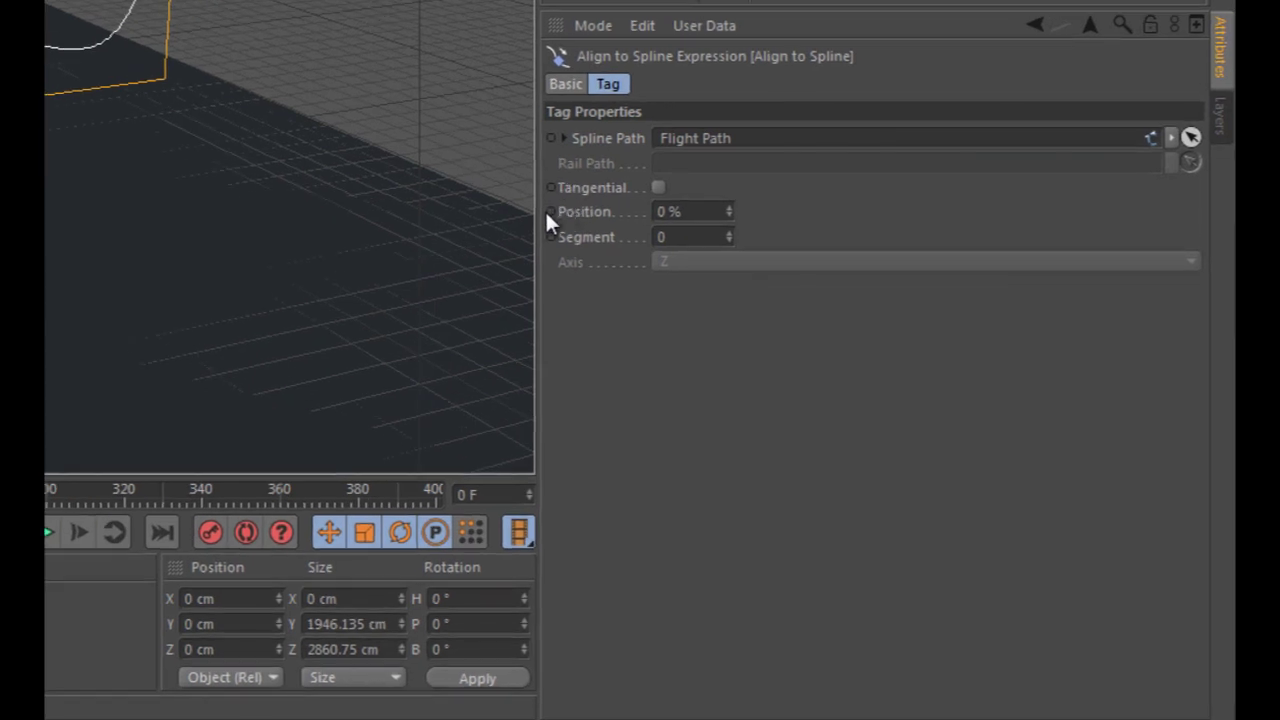
- Keyframe the Align to Spline tag's Position at 0% on frame 0 and at 100% on frame 400
{"action": "left_click", "coordinate": [551, 211], "text": "ctrl"}
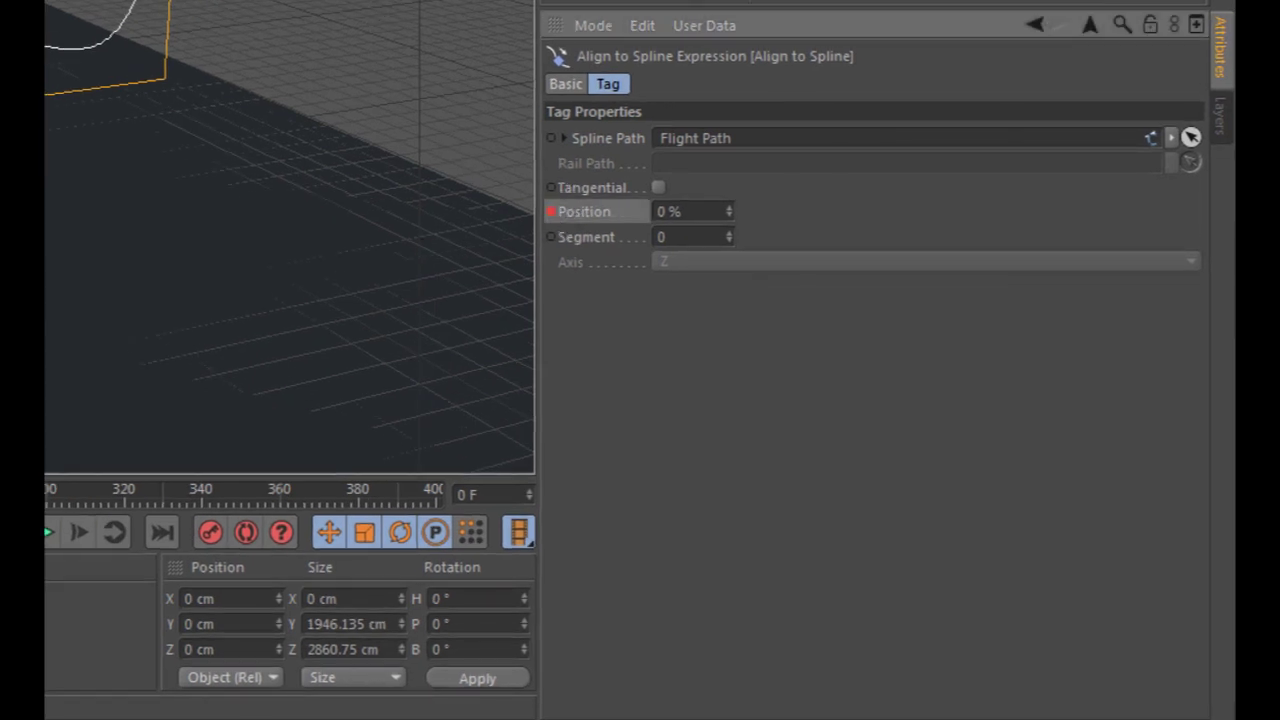
{"action": "key", "text": "g"}
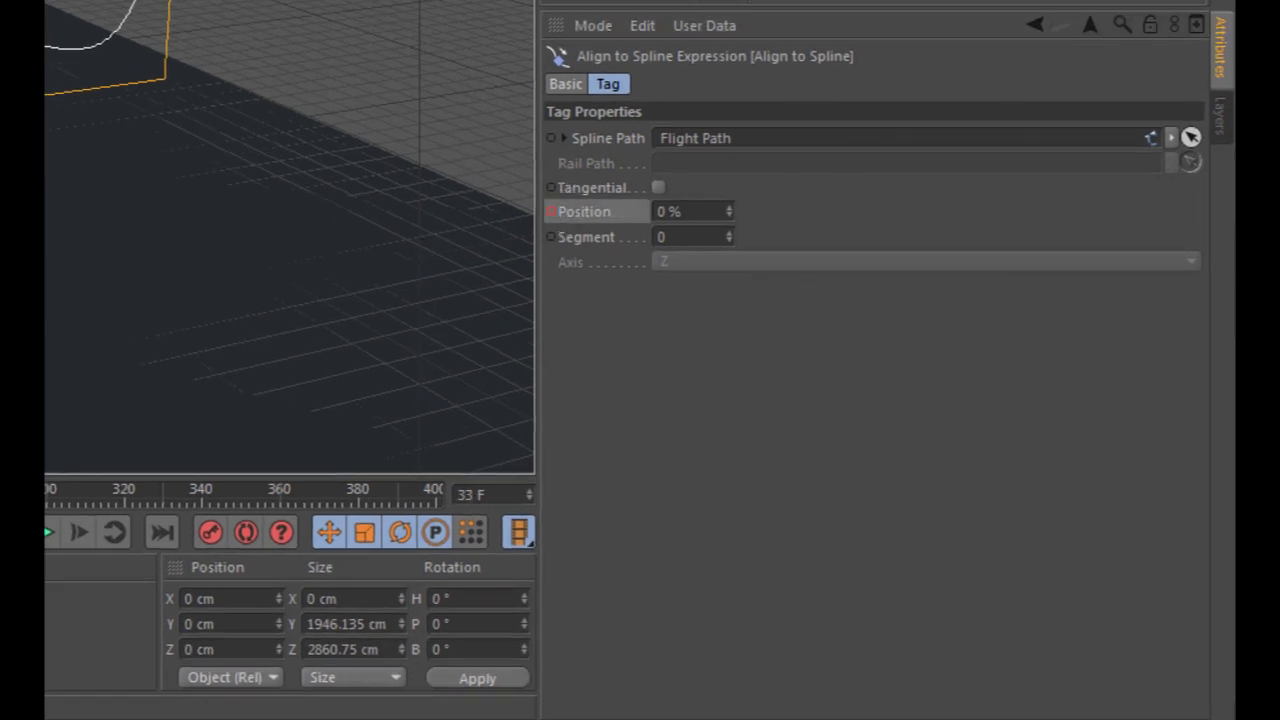
{"action": "left_click_drag", "start_coordinate": [117, 505], "coordinate": [452, 492]}
{"action": "double_click", "coordinate": [687, 211]}
{"action": "type", "text": "100"}
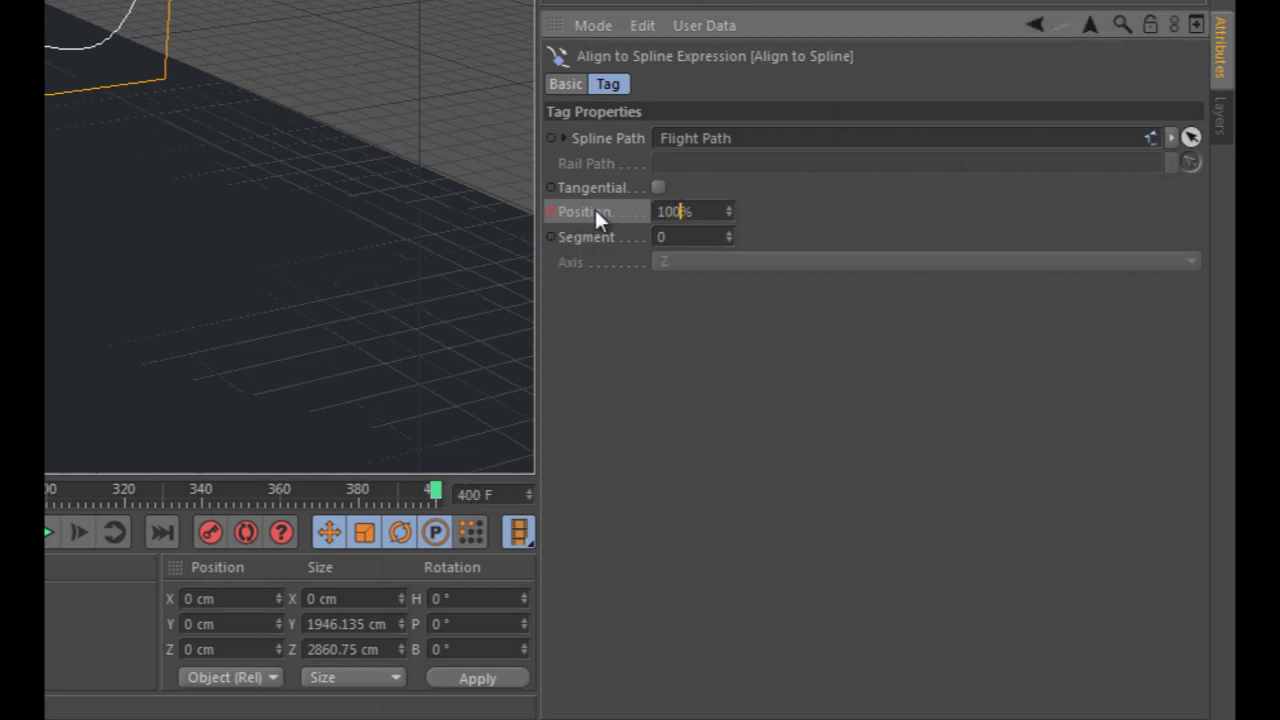
{"action": "left_click", "coordinate": [689, 231]}
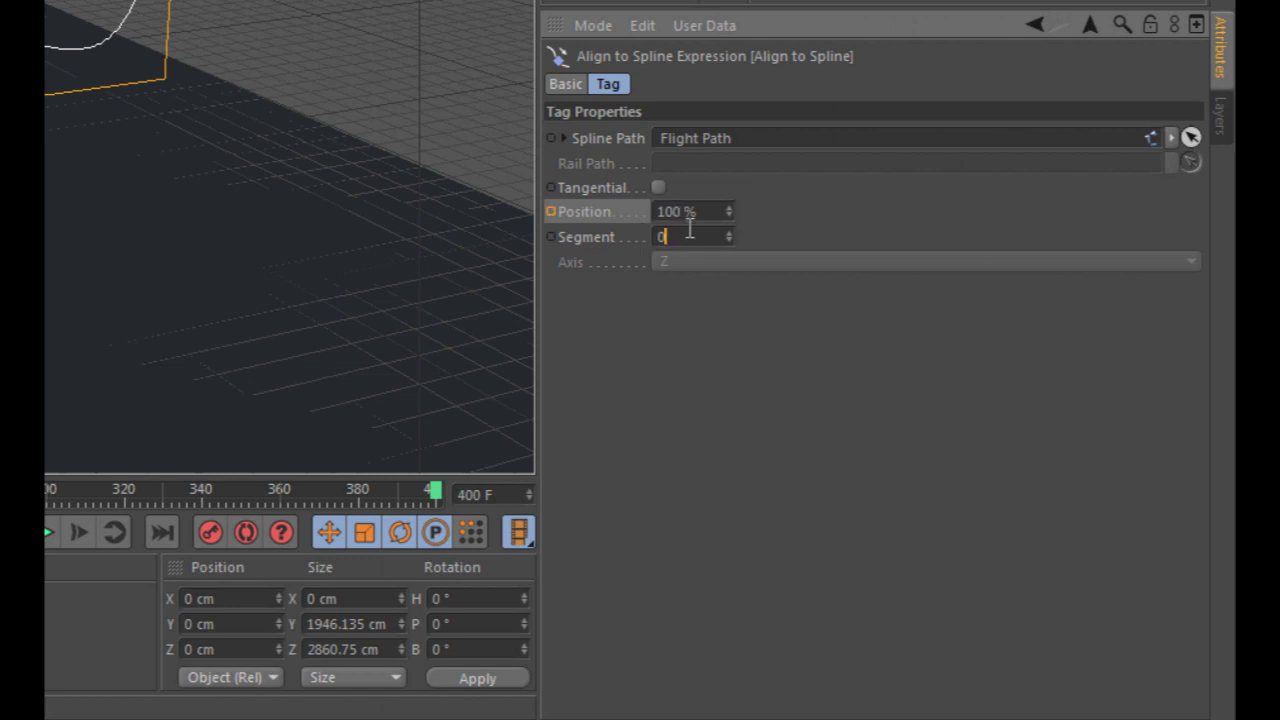
{"action": "left_click", "coordinate": [551, 212]}
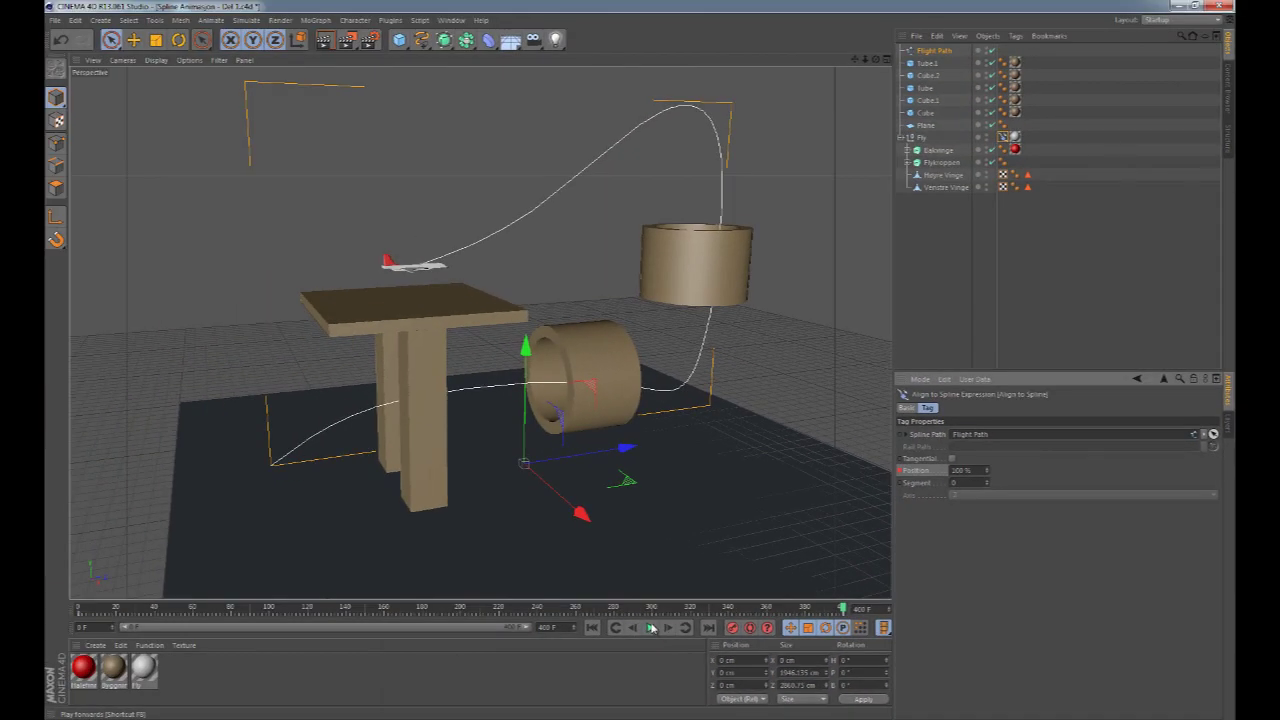
- Play the airplane's movement along the flight path, stop playback and return to the first frame
{"action": "left_click", "coordinate": [569, 615]}
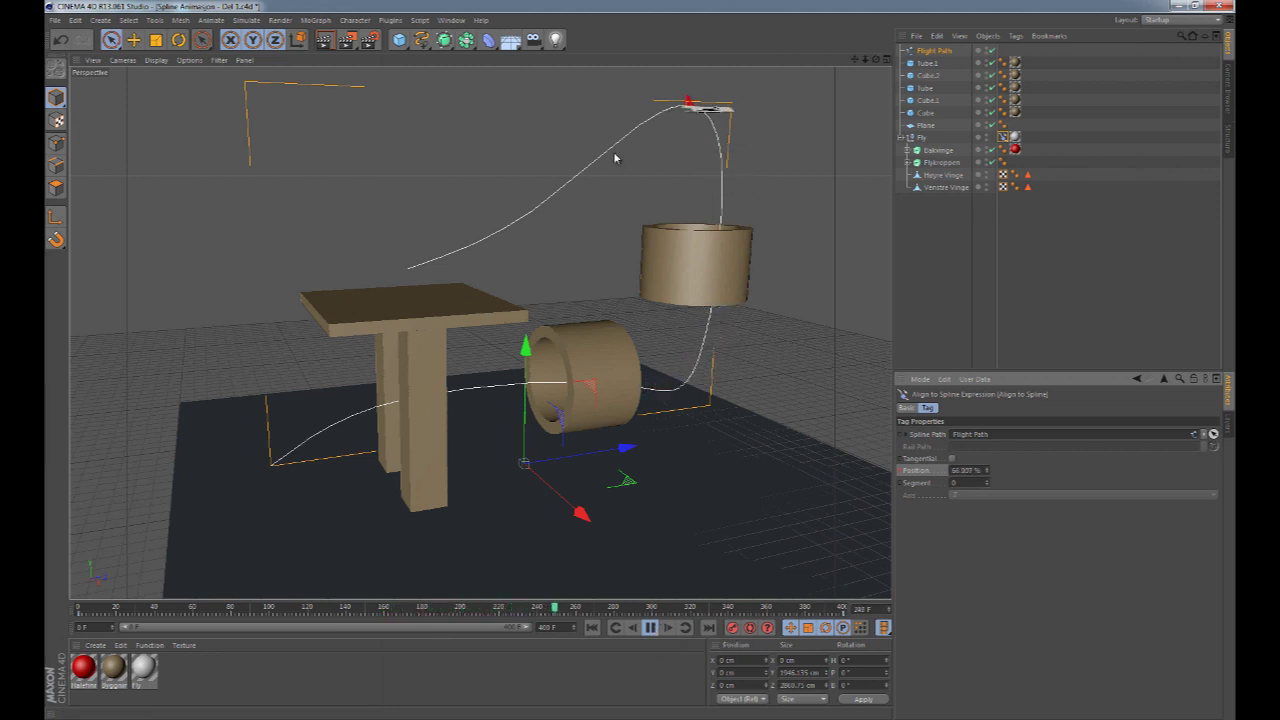
{"action": "left_click", "coordinate": [650, 627]}
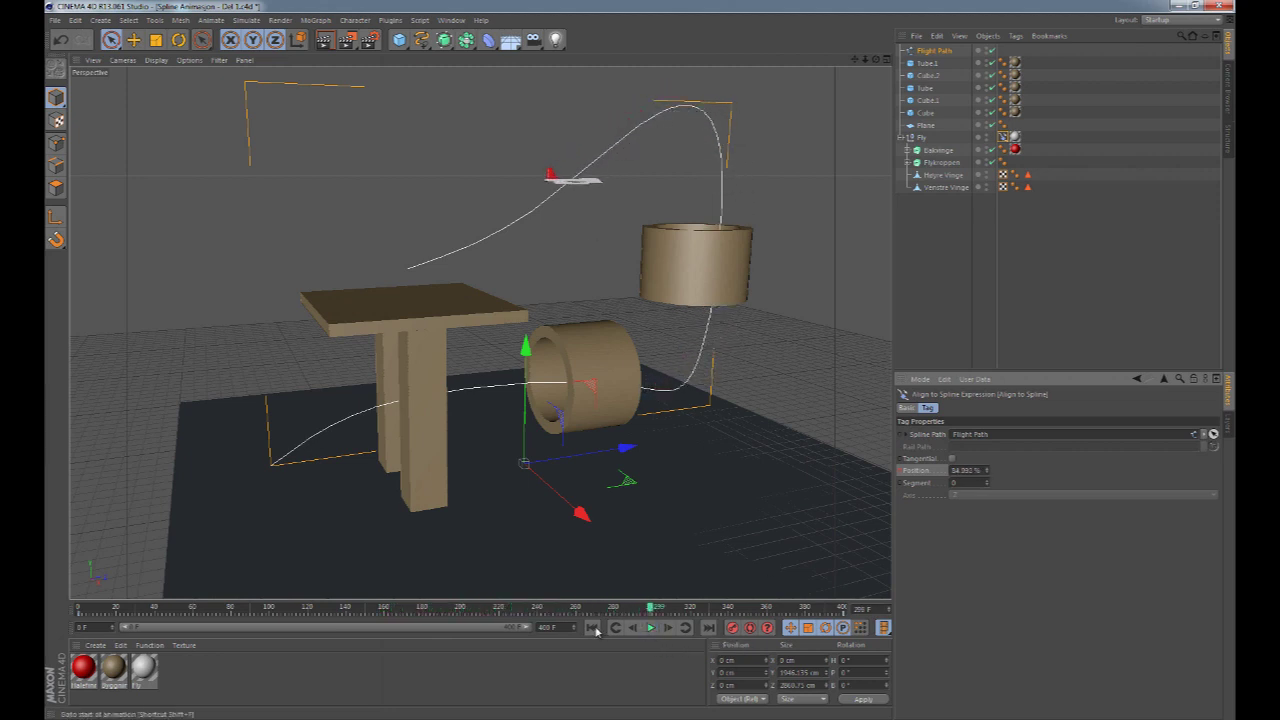
{"action": "left_click", "coordinate": [591, 627]}
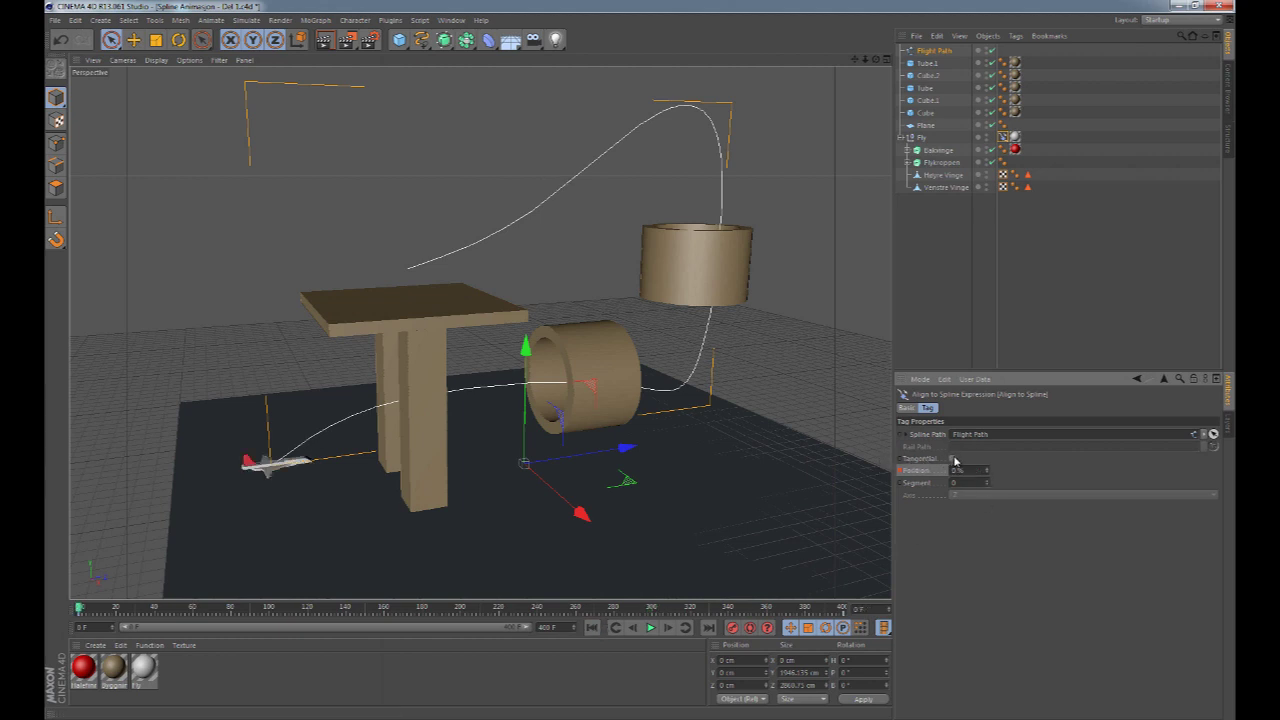
- Enable Tangential on the Align to Spline tag and preview the airplane's motion along the path
{"action": "left_click", "coordinate": [953, 459]}
{"action": "left_click", "coordinate": [650, 627]}
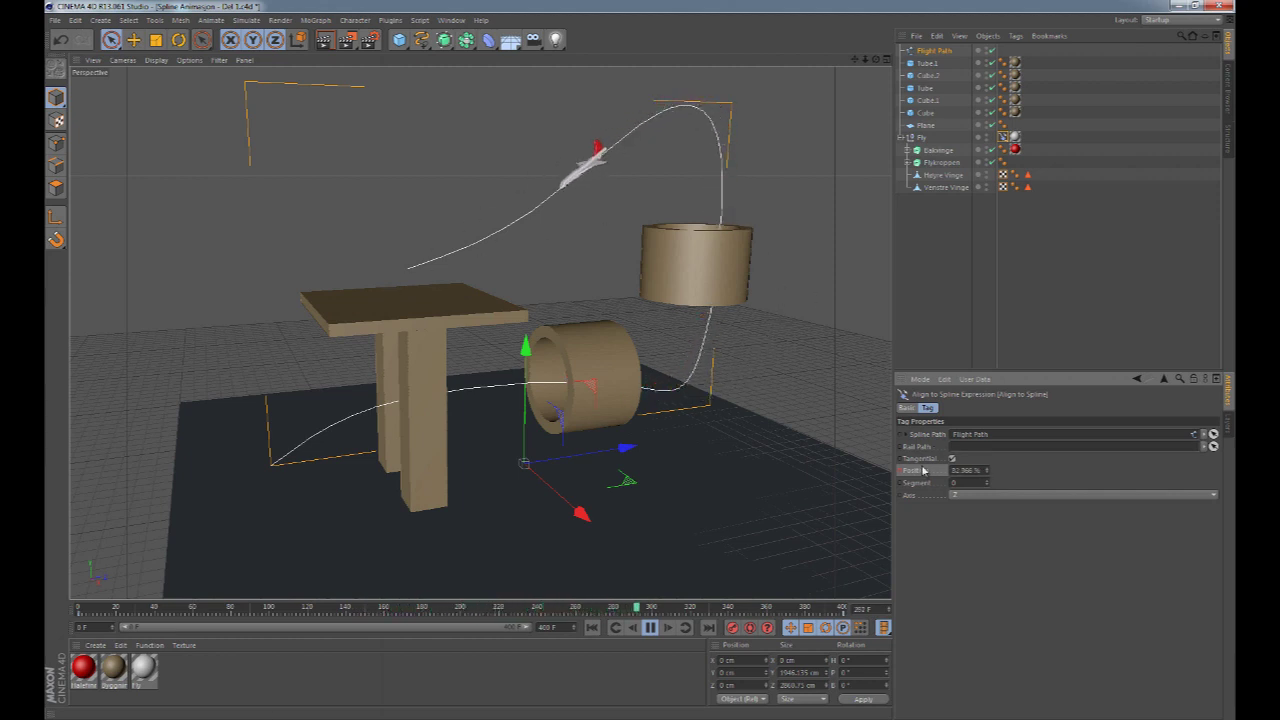
{"action": "left_click", "coordinate": [651, 628]}
- Examine the airplane's rotation where it leaves the upright tube, between frames 220 and 233
{"action": "left_click_drag", "start_coordinate": [690, 610], "coordinate": [504, 588]}
{"action": "left_click_drag", "start_coordinate": [709, 329], "coordinate": [702, 430], "text": "alt"}
{"action": "middle_click_drag", "start_coordinate": [757, 337], "coordinate": [604, 417], "text": "alt"}
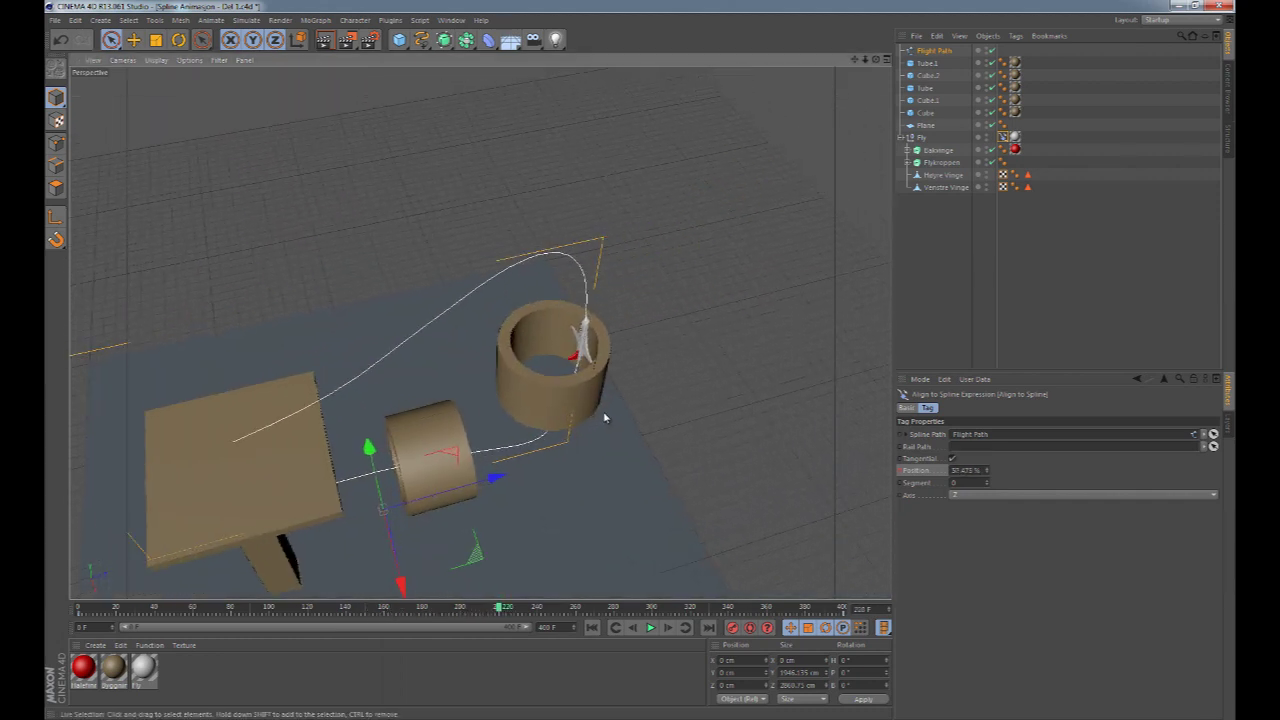
{"action": "scroll", "coordinate": [589, 399], "scroll_direction": "up", "scroll_amount": 6}
{"action": "left_click_drag", "start_coordinate": [607, 347], "coordinate": [621, 286], "text": "alt"}
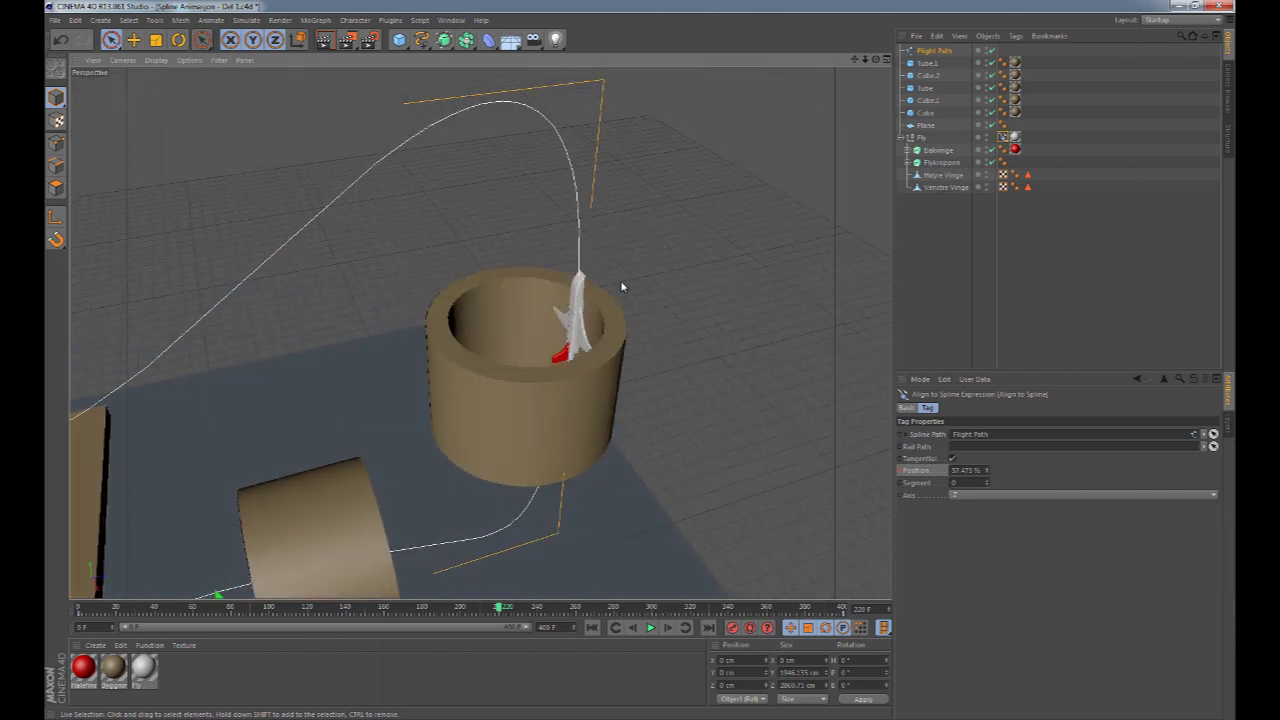
{"action": "middle_click_drag", "start_coordinate": [621, 286], "coordinate": [651, 384], "text": "alt"}
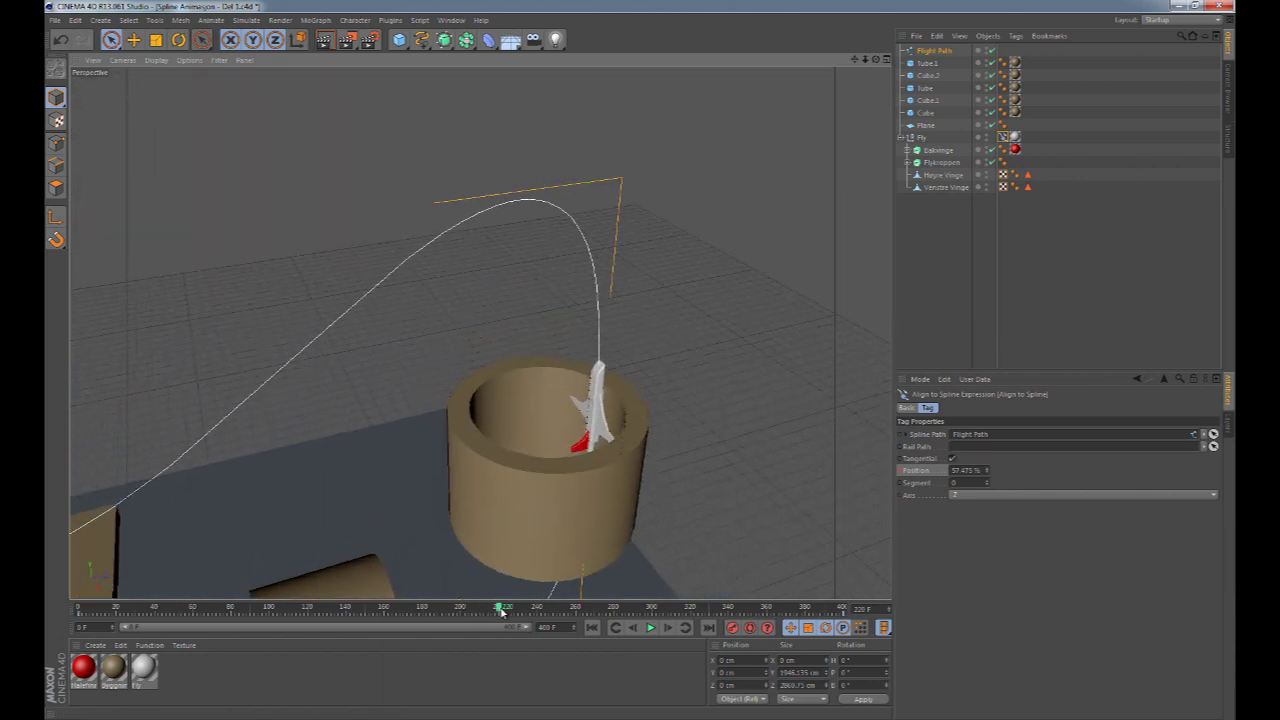
{"action": "mouse_move", "coordinate": [501, 610]}
{"action": "left_mouse_down"}
{"action": "mouse_move", "coordinate": [567, 607]}
{"action": "mouse_move", "coordinate": [486, 607]}
{"action": "mouse_move", "coordinate": [523, 607]}
{"action": "left_mouse_up"}
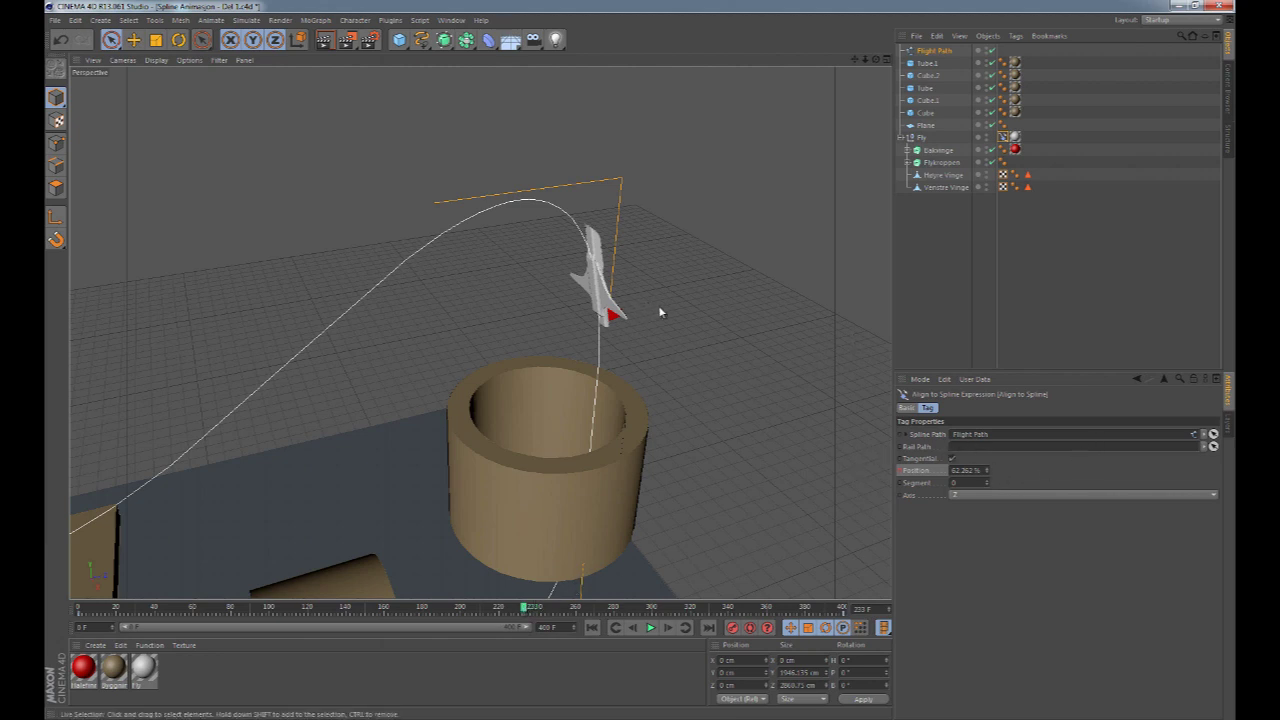
- Duplicate the Flight Path spline and rename the copy Rail Path
{"action": "left_click", "coordinate": [933, 51]}
{"action": "left_click_drag", "start_coordinate": [938, 60], "coordinate": [938, 62], "text": "ctrl"}
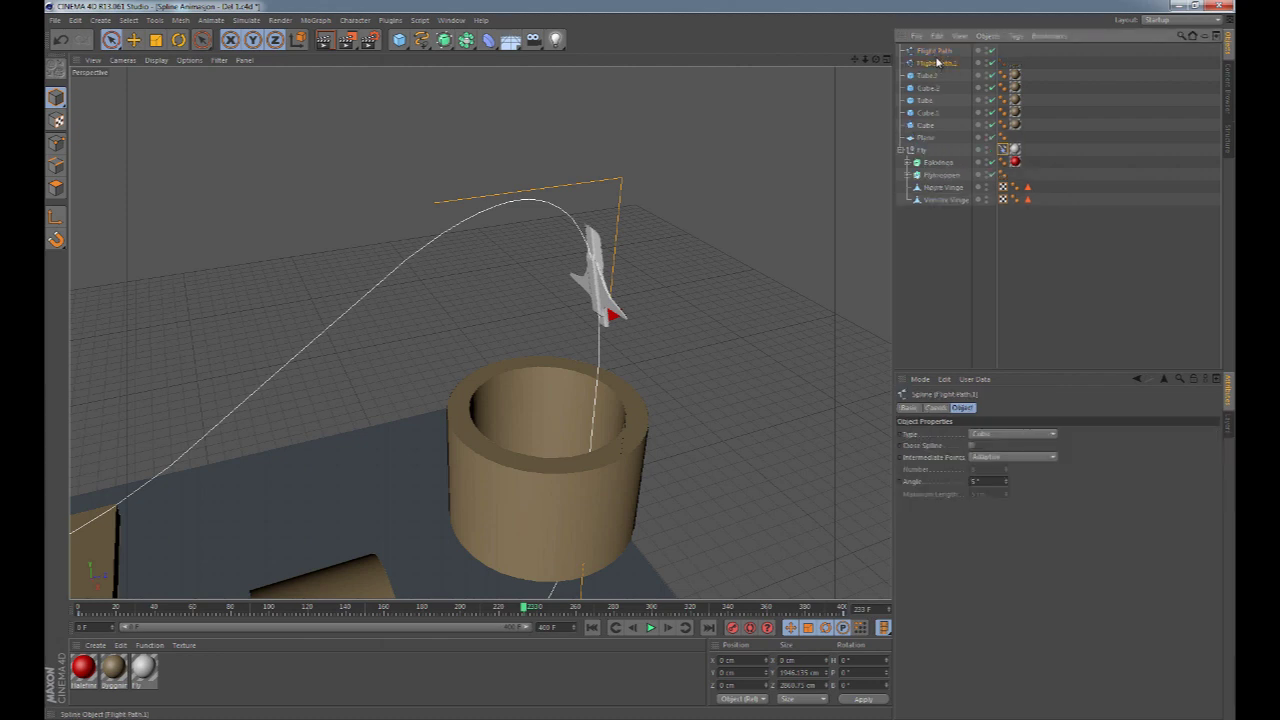
{"action": "double_click", "coordinate": [946, 63]}
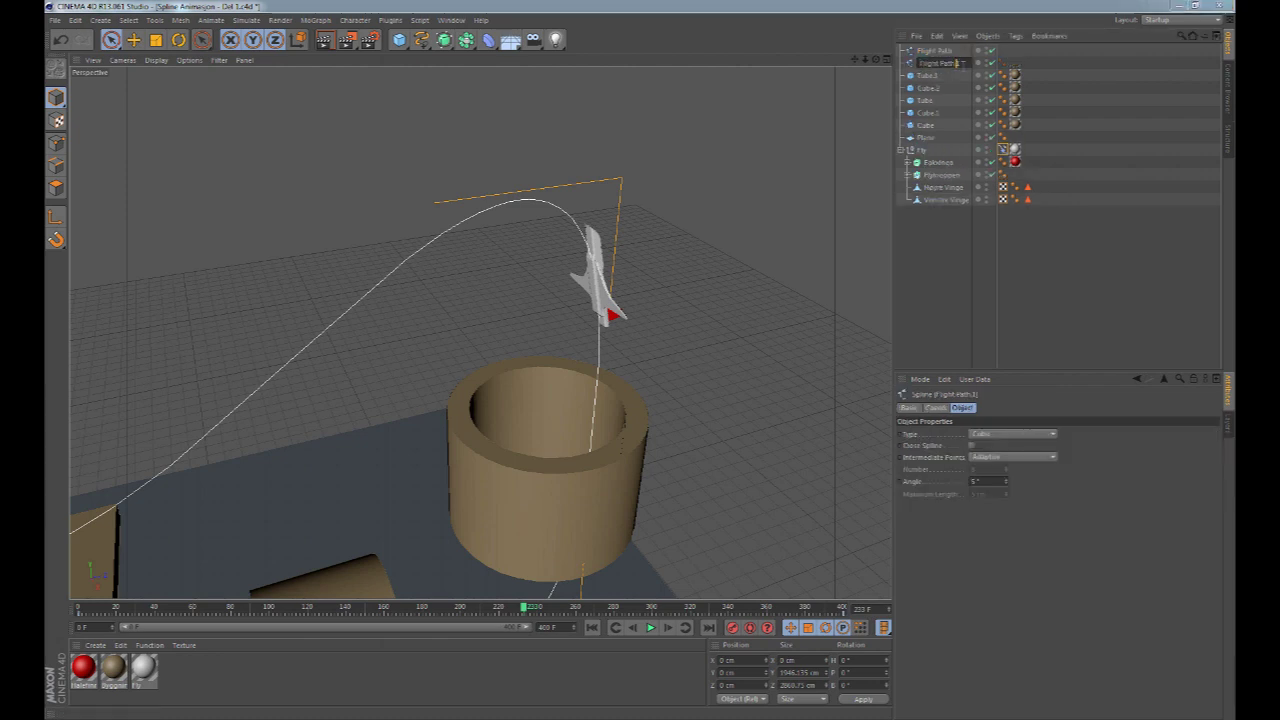
{"action": "left_click_drag", "start_coordinate": [938, 63], "coordinate": [915, 66]}
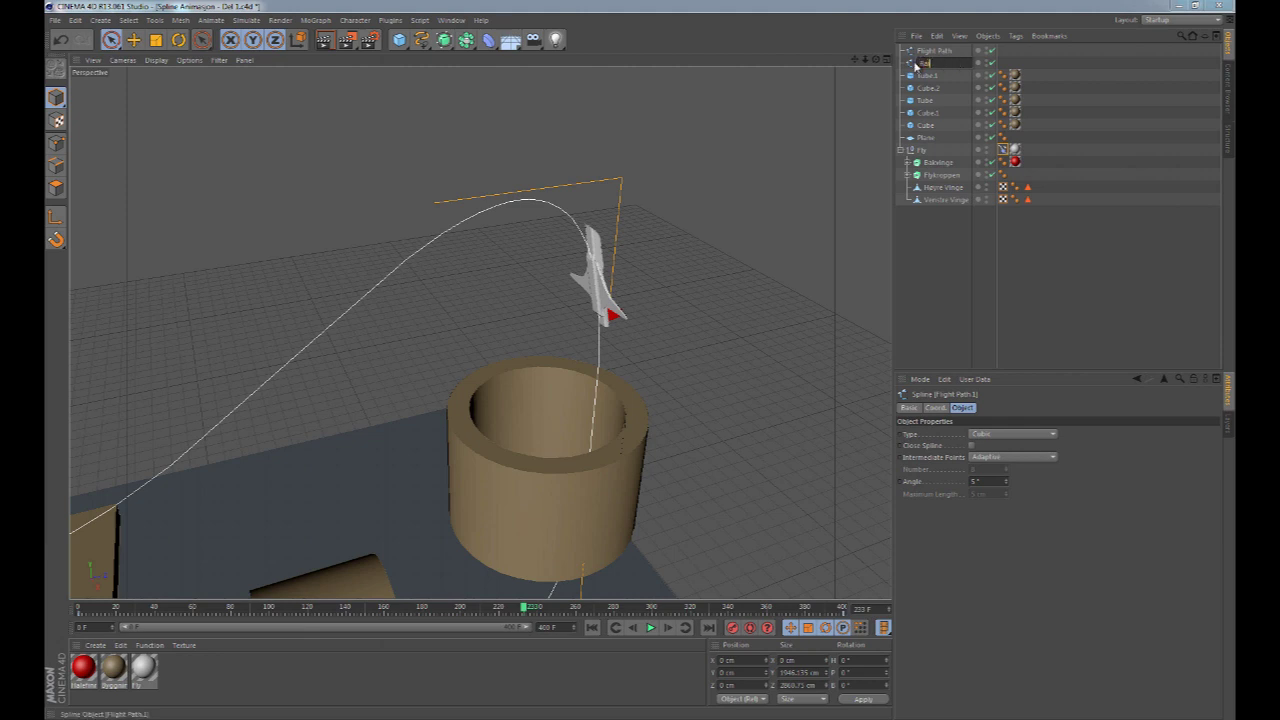
{"action": "type", "text": "Rail Path"}
{"action": "key", "text": "Return"}
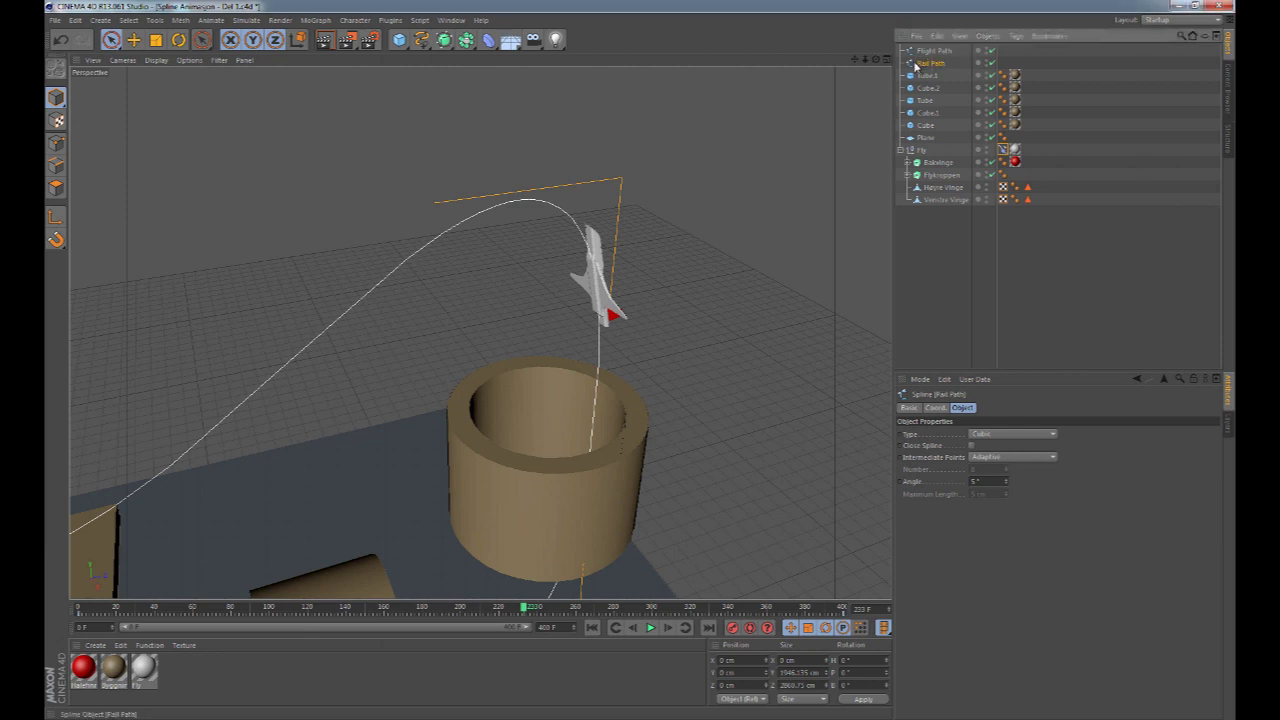
- Move the Rail Path spline sideways to about -33 cm on X so it runs beside the Flight Path
{"action": "left_click_drag", "start_coordinate": [551, 297], "coordinate": [610, 392], "text": "alt"}
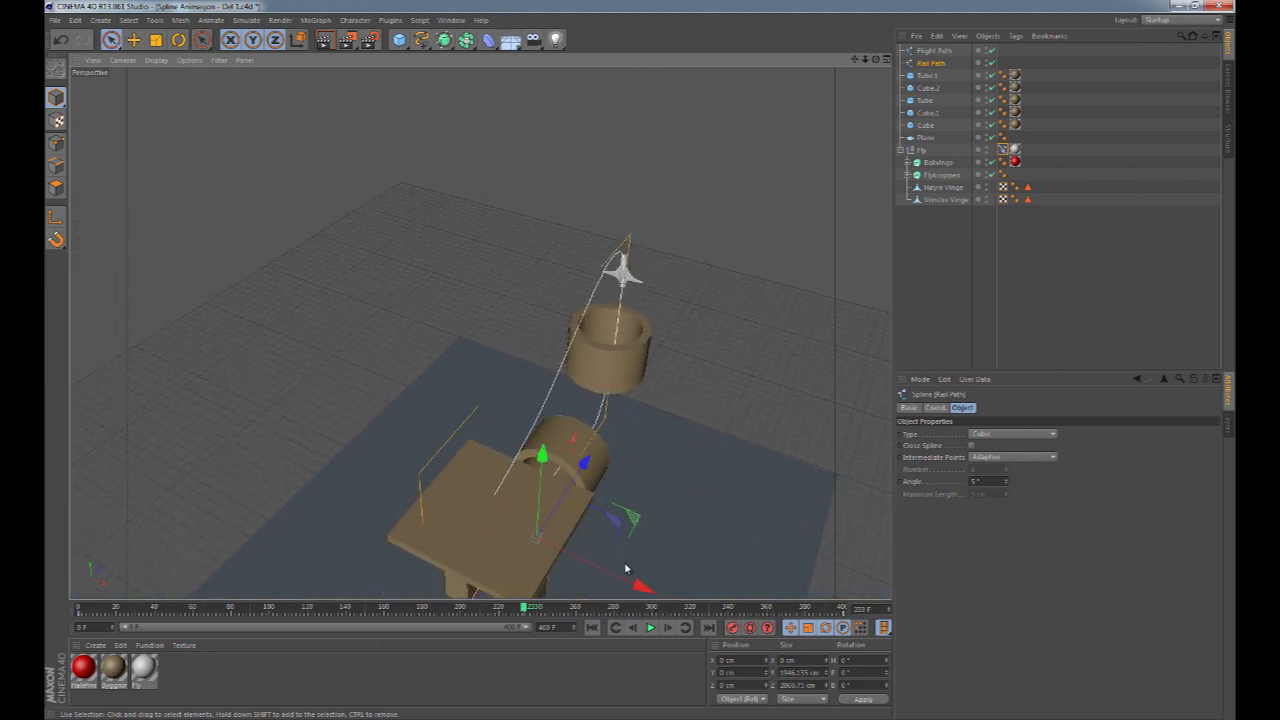
{"action": "left_click_drag", "start_coordinate": [634, 586], "coordinate": [640, 585]}
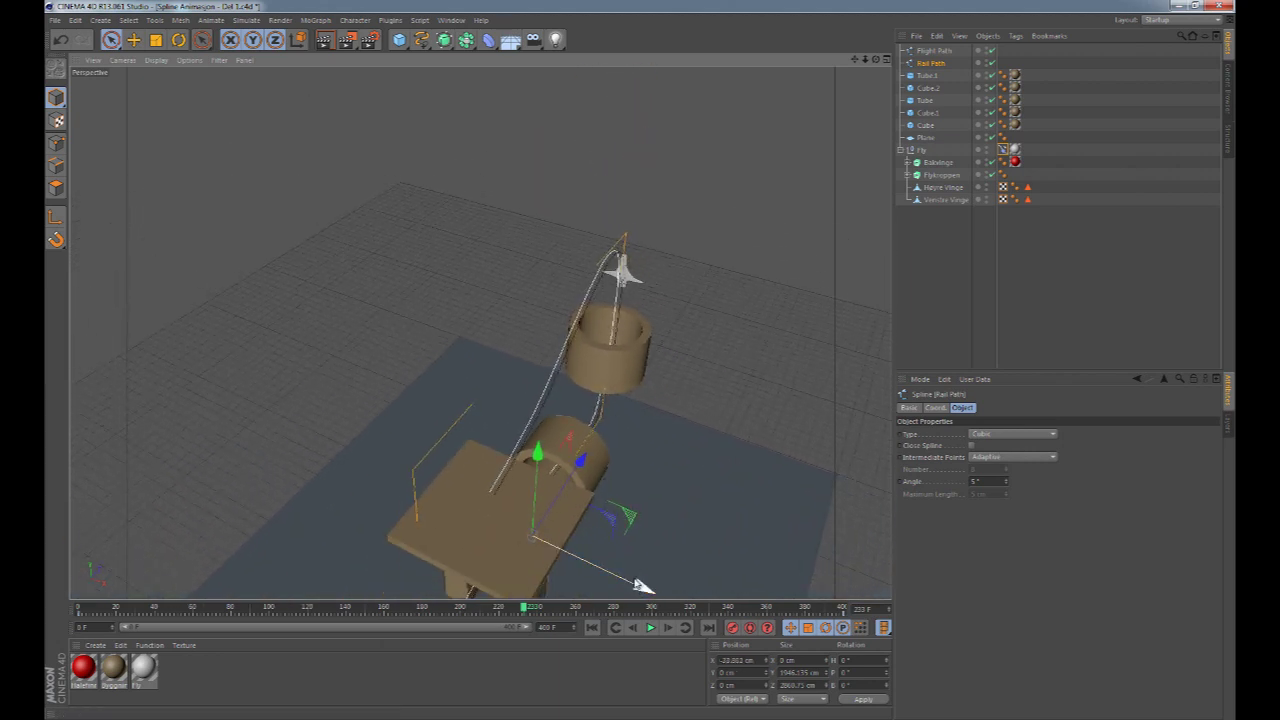
{"action": "left_click", "coordinate": [689, 387]}
{"action": "left_click_drag", "start_coordinate": [689, 387], "coordinate": [654, 365], "text": "alt"}
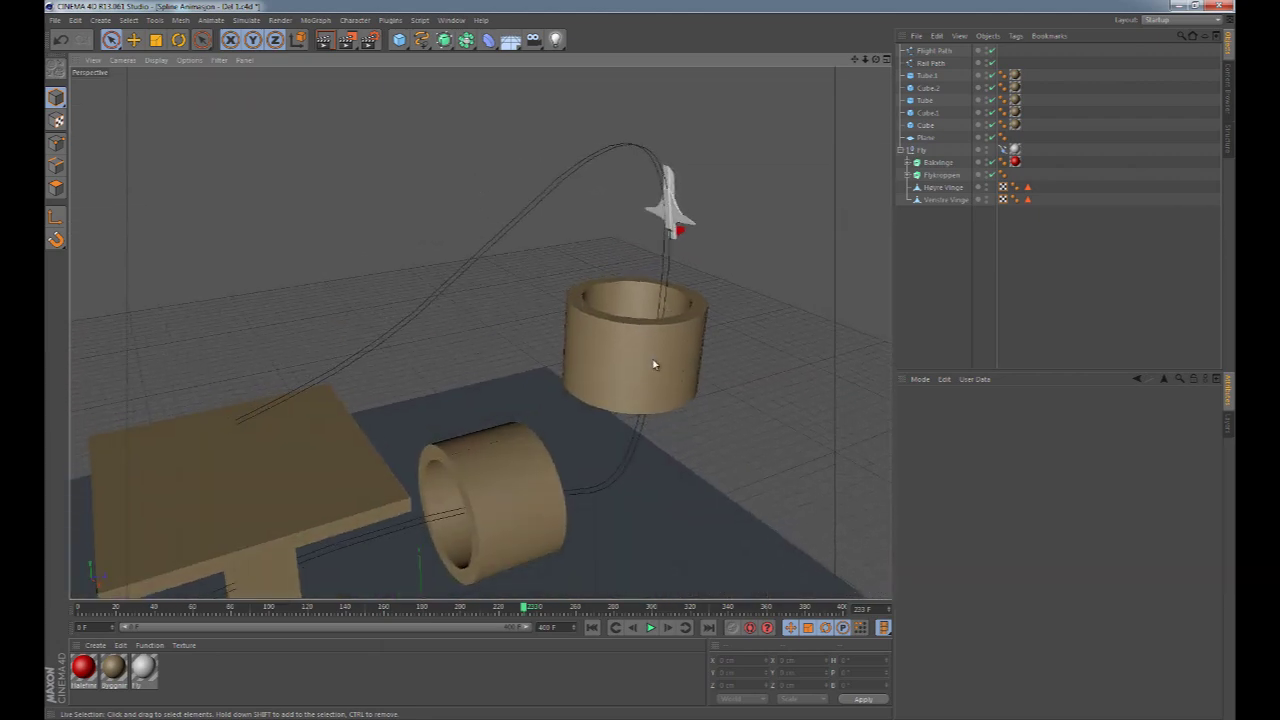
{"action": "left_click_drag", "start_coordinate": [629, 428], "coordinate": [470, 335], "text": "alt"}
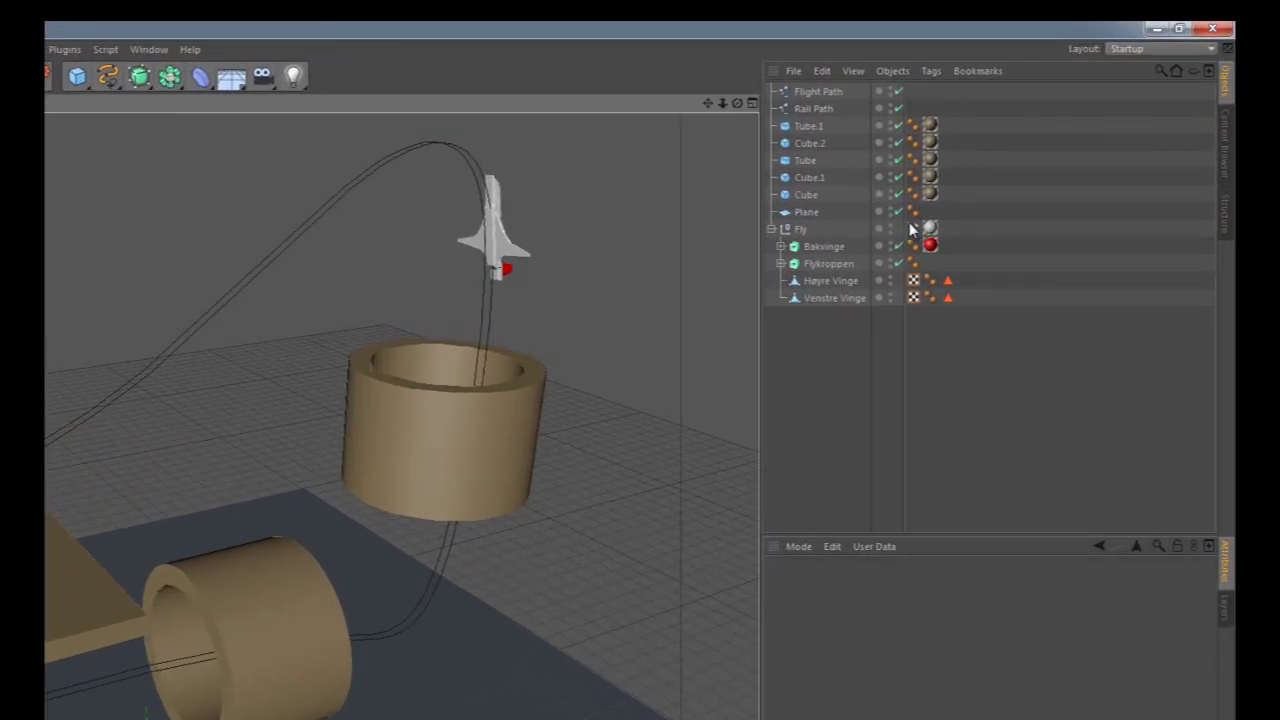
- Assign the Rail Path spline as the Rail Path of the Fly object's Align to Spline tag
{"action": "left_click", "coordinate": [912, 227]}
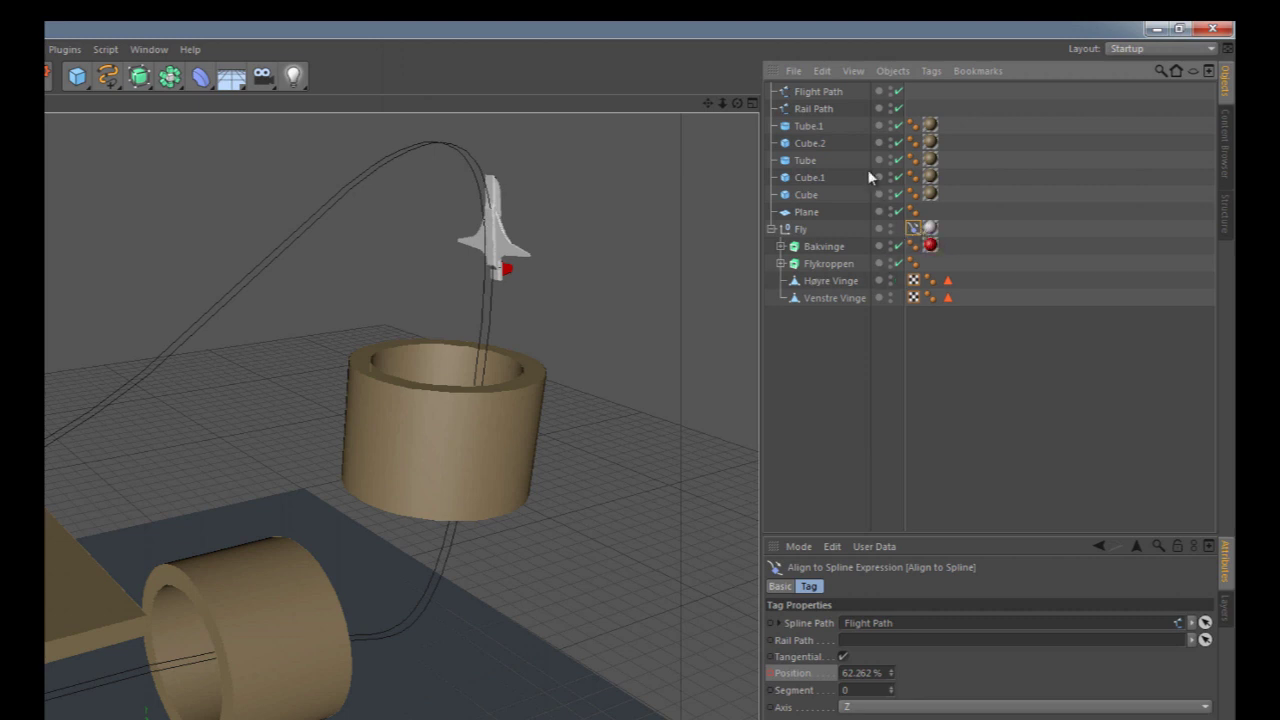
{"action": "left_click_drag", "start_coordinate": [812, 110], "coordinate": [828, 553]}
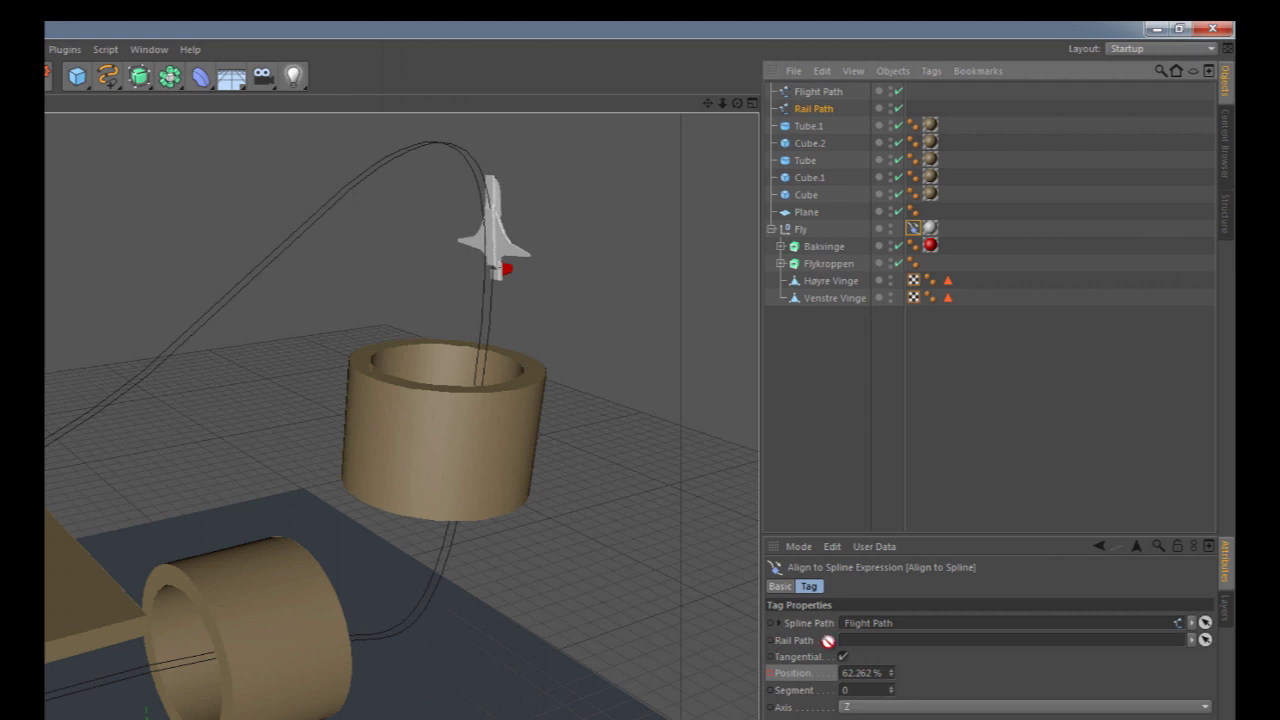
{"action": "left_click_drag", "start_coordinate": [828, 641], "coordinate": [857, 648]}
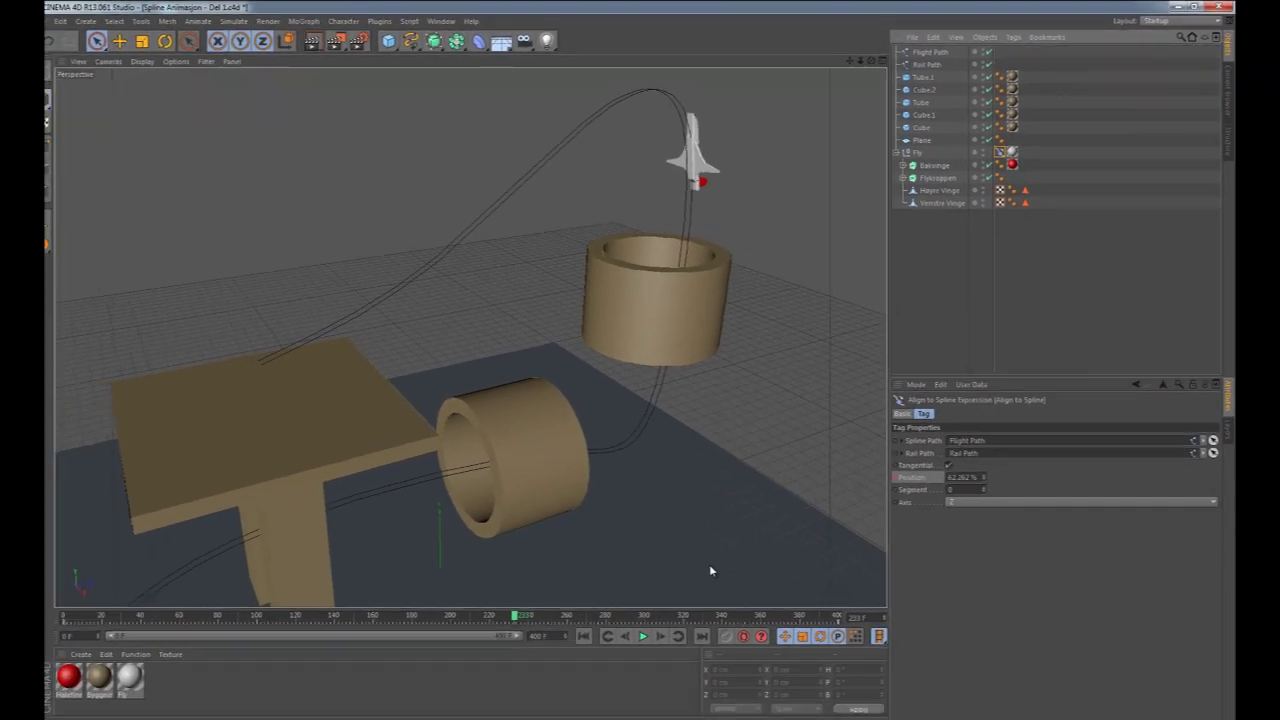
- Play the animation from the first frame to check how the airplane follows the path with the rail
{"action": "left_click_drag", "start_coordinate": [522, 612], "coordinate": [62, 688]}
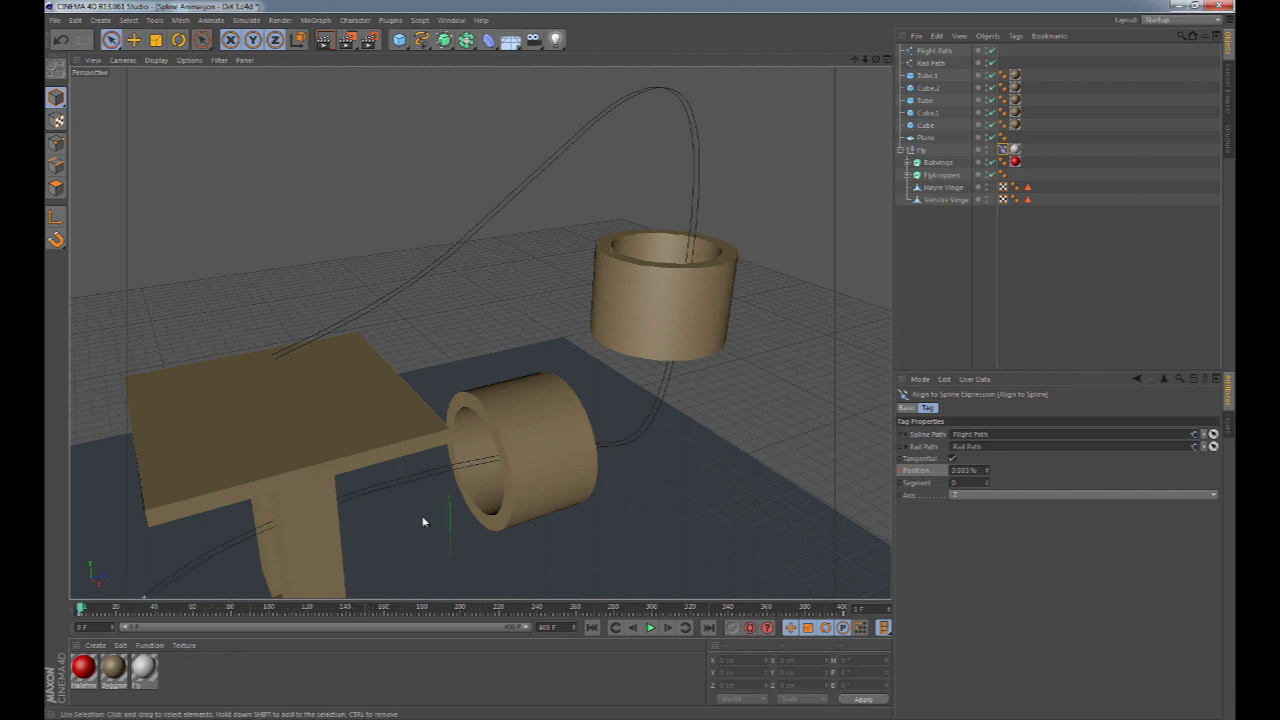
{"action": "middle_click_drag", "start_coordinate": [473, 477], "coordinate": [656, 315], "text": "alt"}
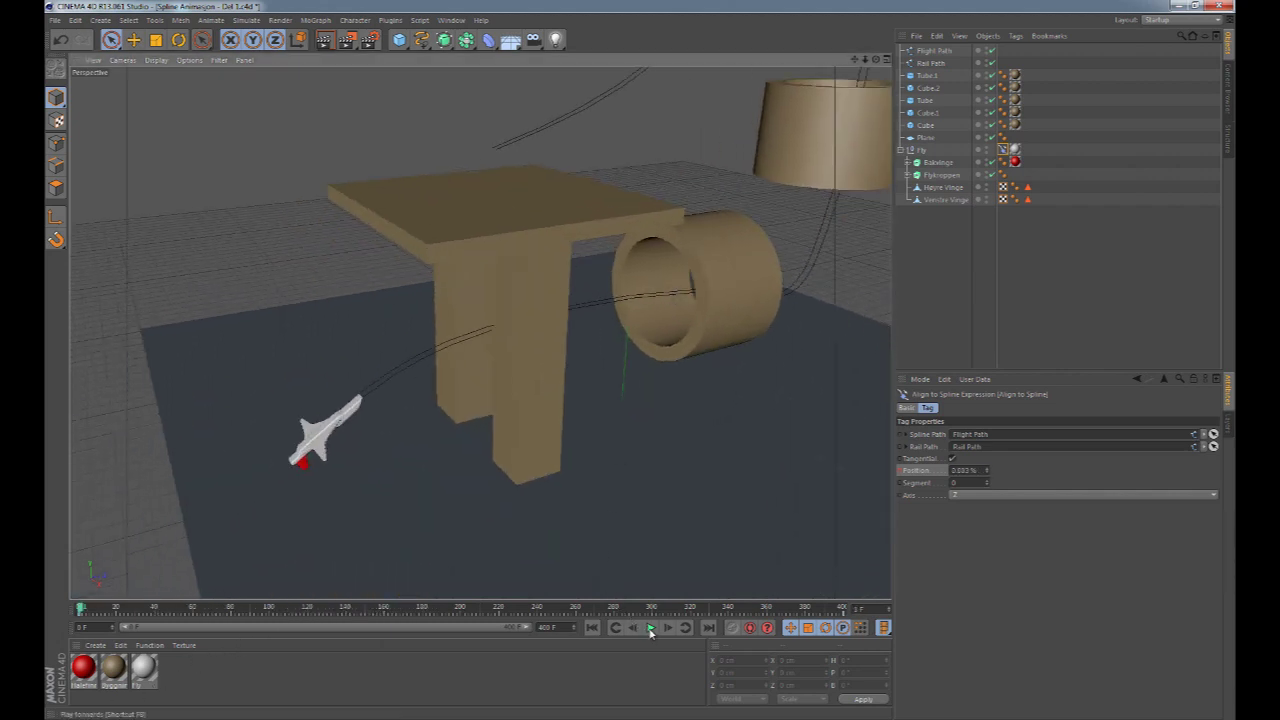
{"action": "left_click", "coordinate": [592, 630]}
{"action": "left_click", "coordinate": [650, 628]}
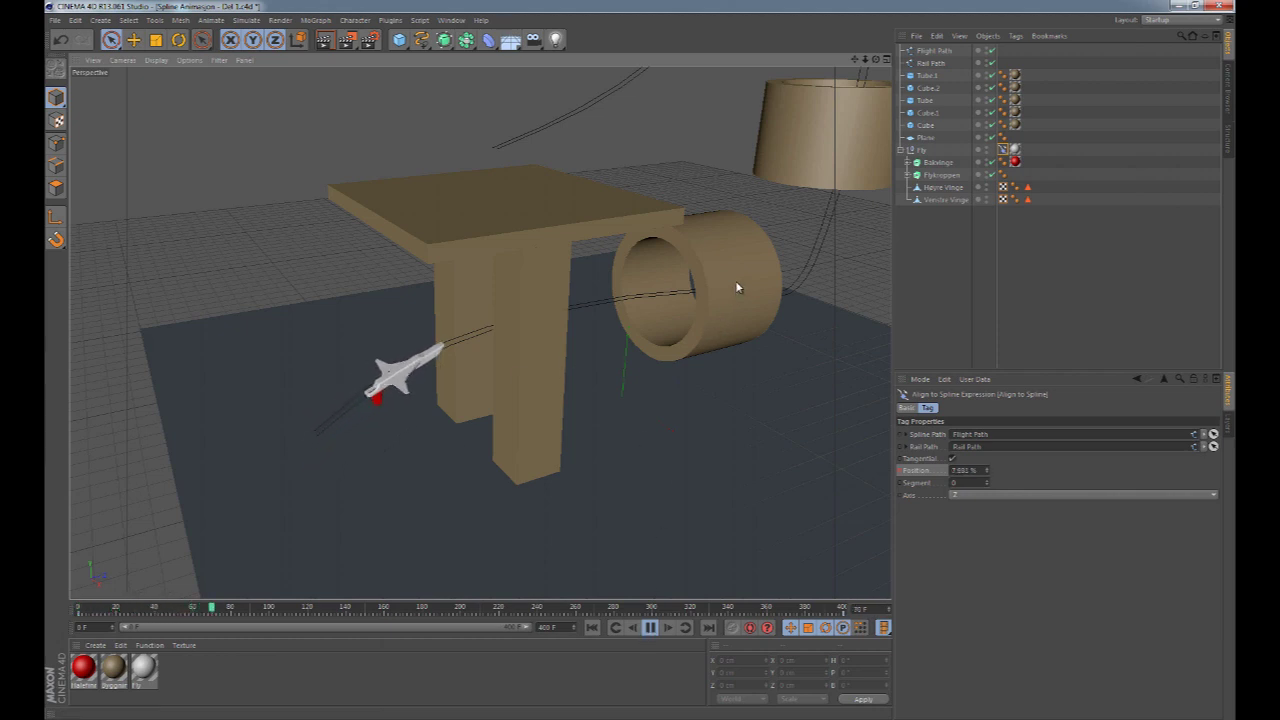
- Move the Rail Path spline along X to the opposite side of the Flight Path spline
{"action": "left_click_drag", "start_coordinate": [737, 283], "coordinate": [568, 398], "text": "alt"}
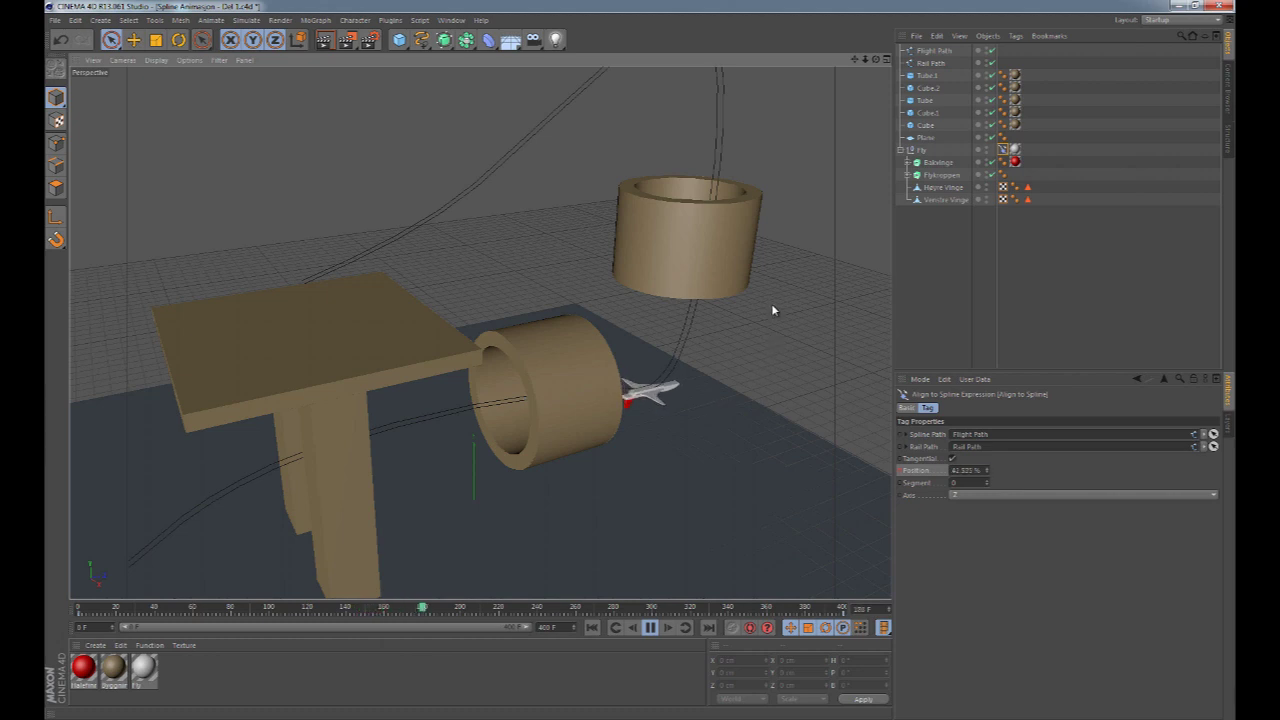
{"action": "left_click_drag", "start_coordinate": [786, 245], "coordinate": [764, 324], "text": "alt"}
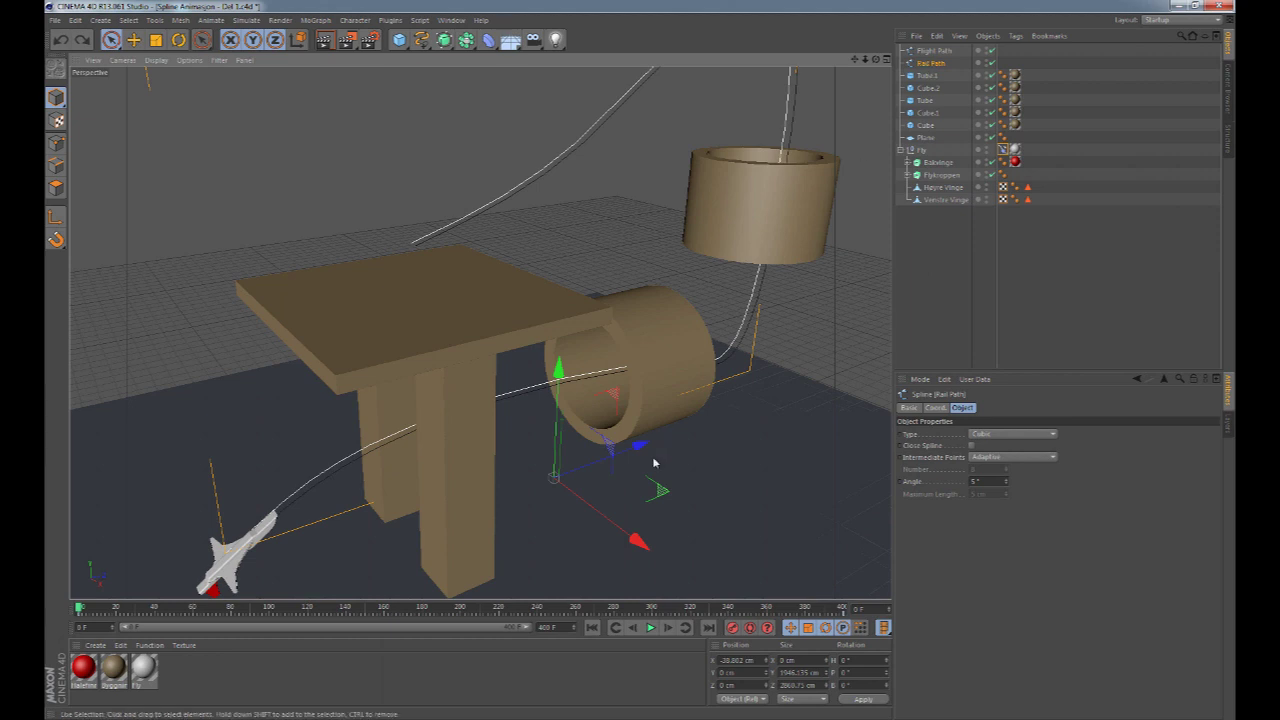
{"action": "left_click_drag", "start_coordinate": [637, 541], "coordinate": [651, 552]}
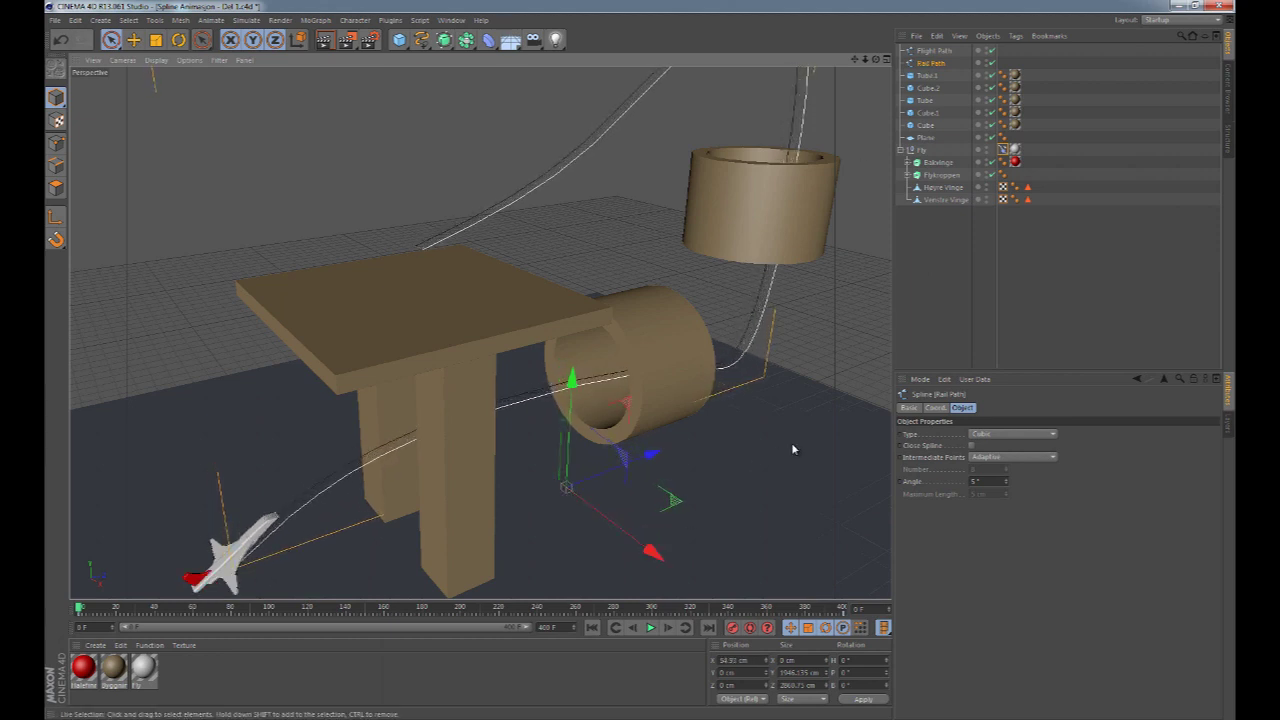
- Play the animation to check how the airplane is oriented with the repositioned Rail Path
{"action": "left_click", "coordinate": [650, 627]}
{"action": "scroll", "coordinate": [744, 517], "scroll_direction": "down", "scroll_amount": 1}
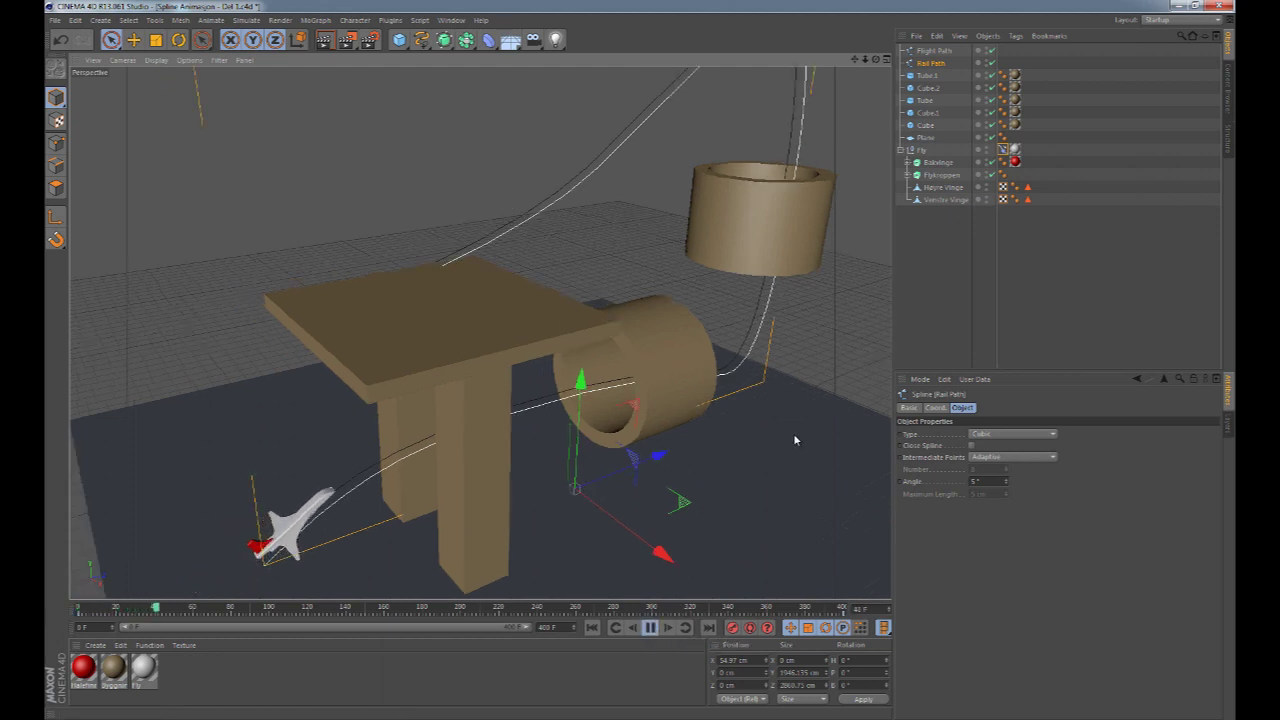
{"action": "middle_click_drag", "start_coordinate": [797, 430], "coordinate": [719, 483], "text": "alt"}
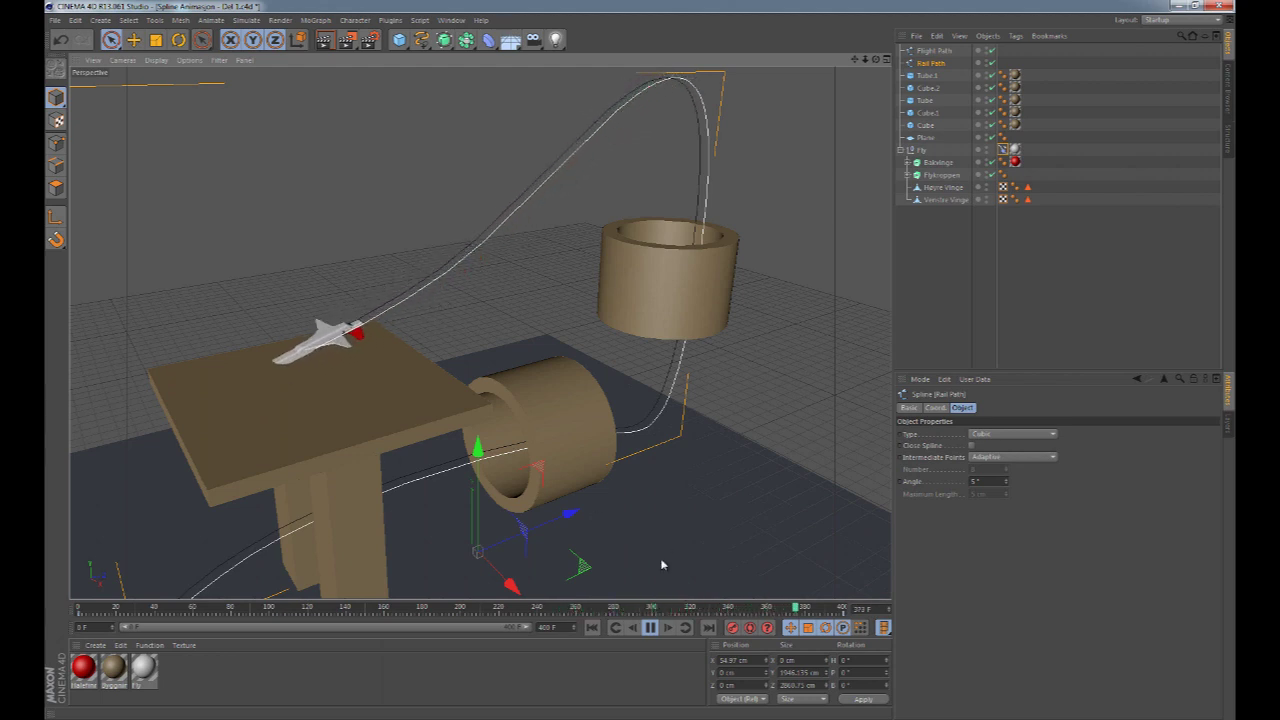
{"action": "key", "text": "shift+f"}
{"action": "scroll", "coordinate": [632, 364], "scroll_direction": "down", "scroll_amount": 4}
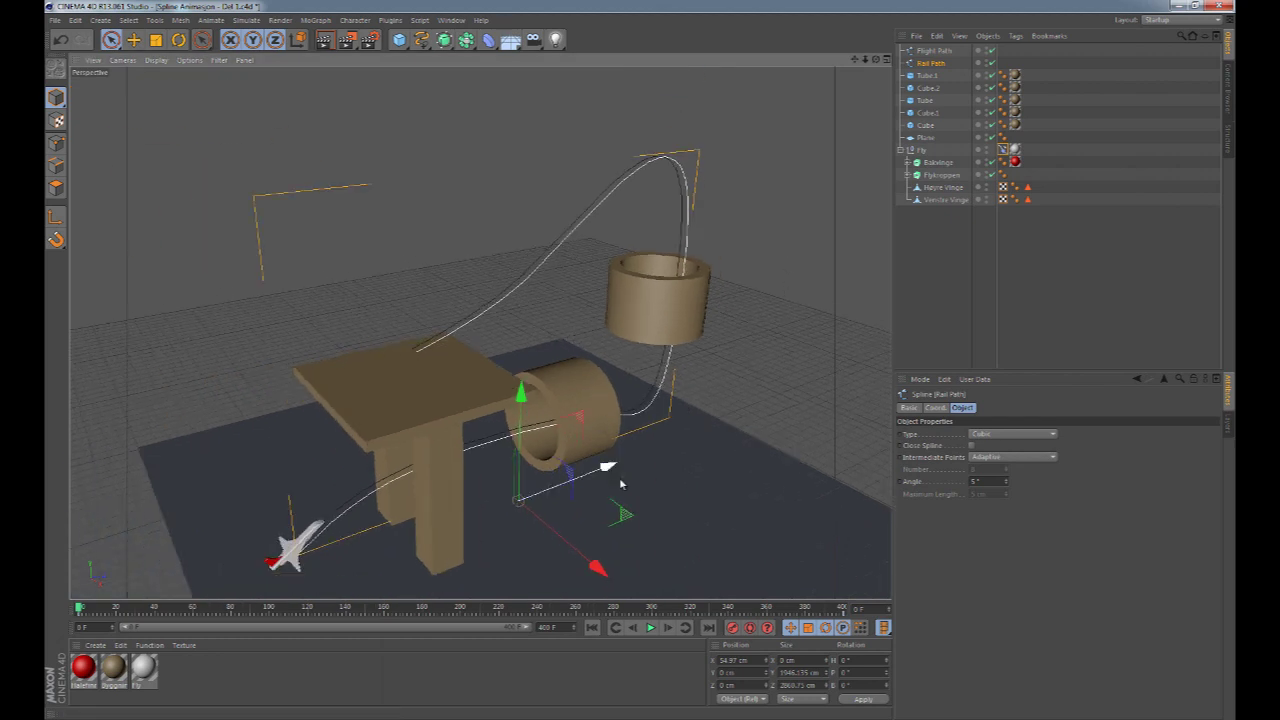
- Scrub through the timeline to examine the airplane's roll over the peak of the path and down towards the table
{"action": "left_click_drag", "start_coordinate": [80, 608], "coordinate": [334, 600]}
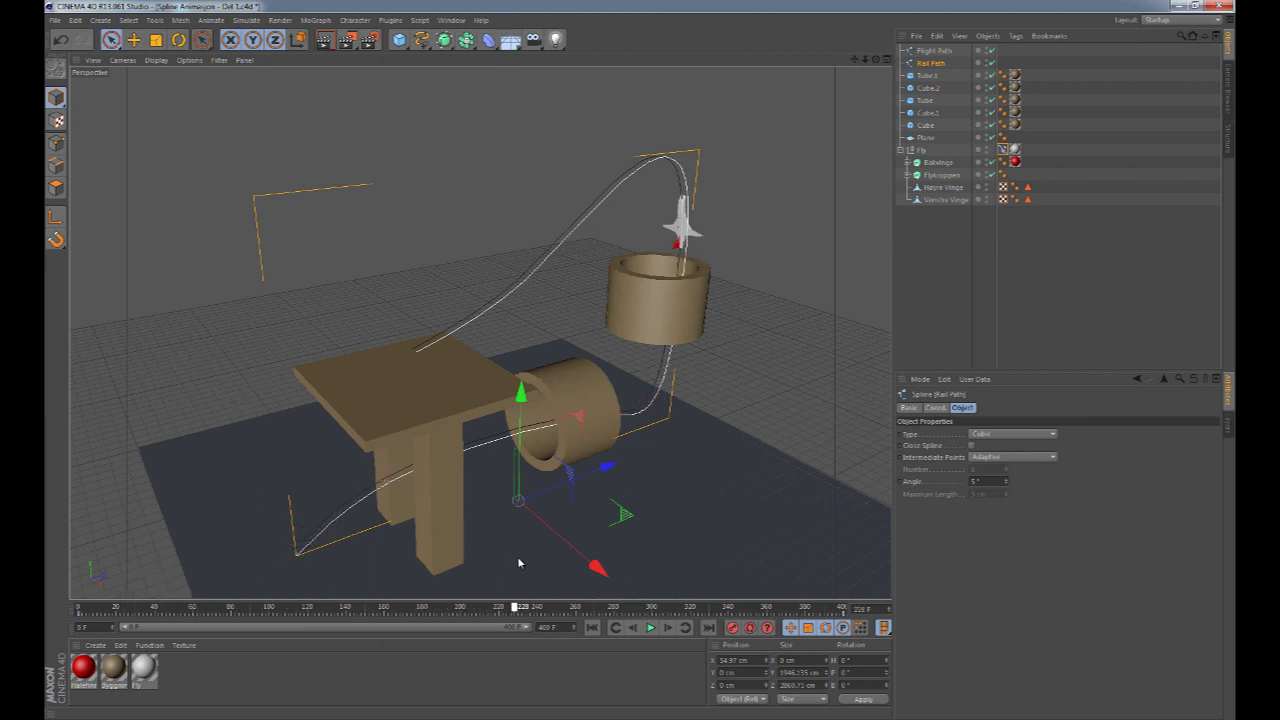
{"action": "left_click_drag", "start_coordinate": [519, 563], "coordinate": [556, 552]}
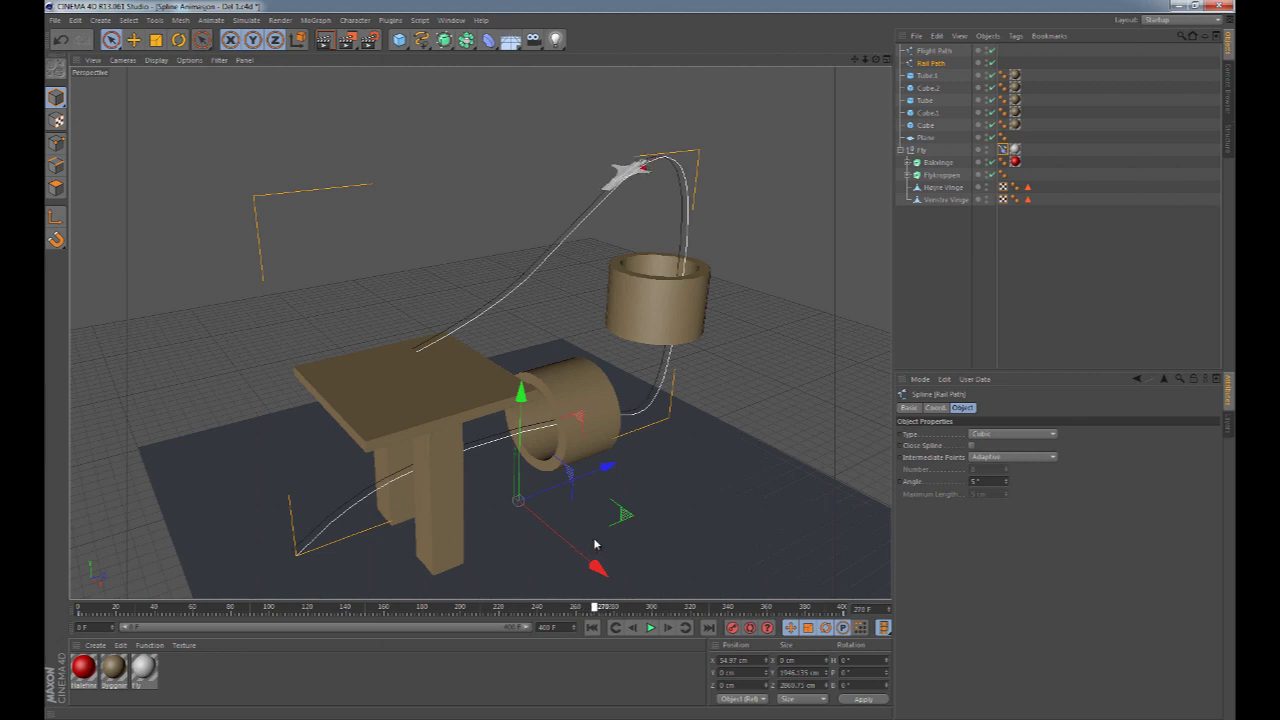
{"action": "left_click_drag", "start_coordinate": [605, 545], "coordinate": [679, 583]}
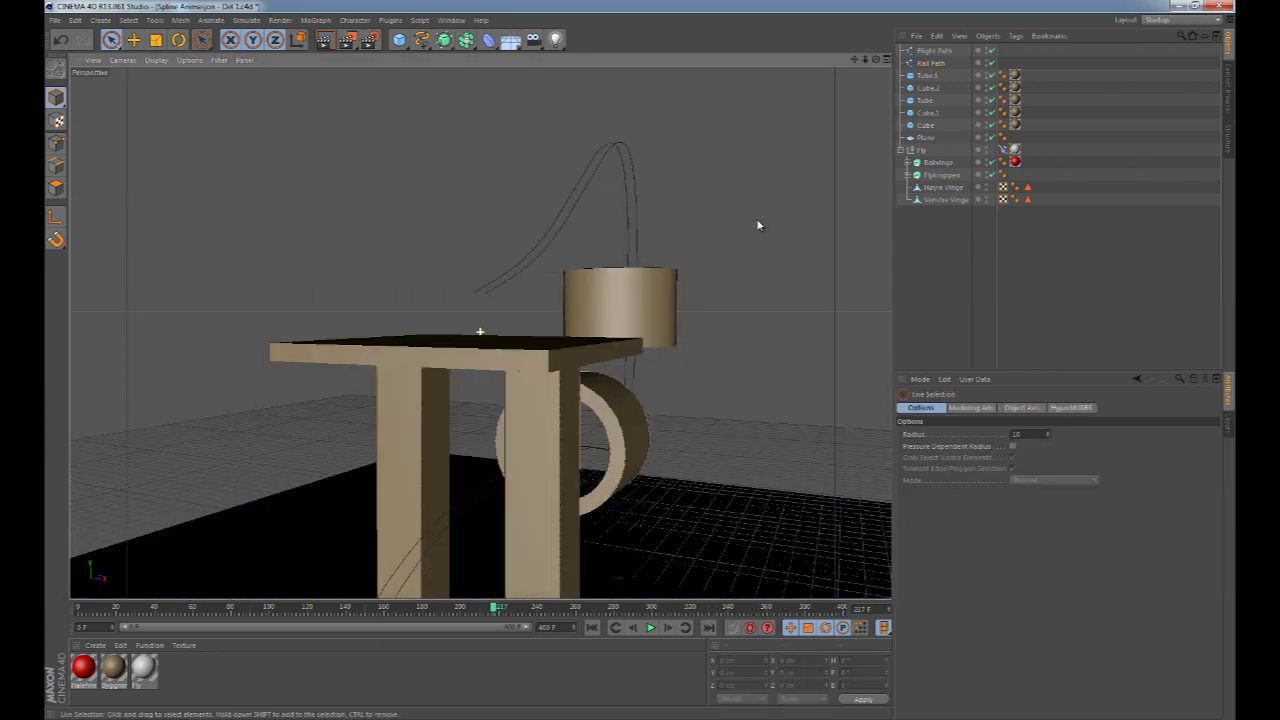
- Select the last three points of the Rail Path spline and move them across the Flight Path to about -145 cm on X
{"action": "left_click_drag", "start_coordinate": [757, 225], "coordinate": [705, 275], "text": "alt"}
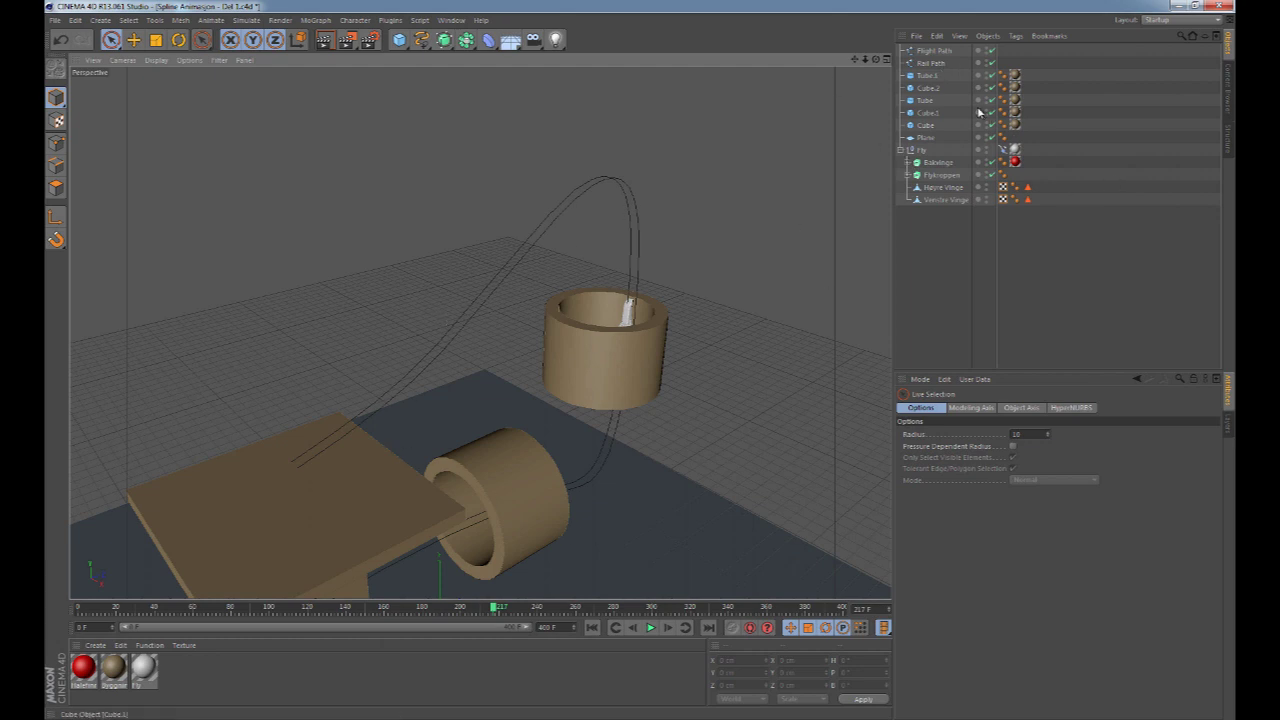
{"action": "left_click", "coordinate": [930, 63]}
{"action": "left_click_drag", "start_coordinate": [701, 193], "coordinate": [198, 203], "text": "alt"}
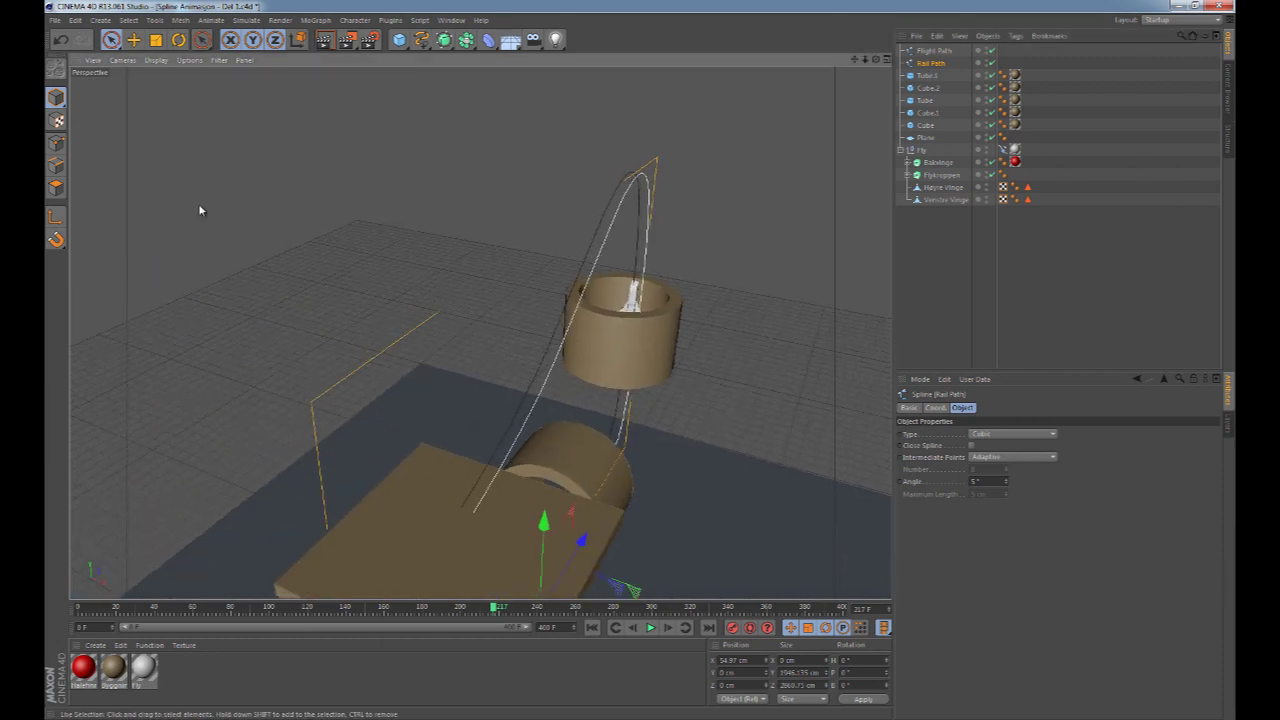
{"action": "left_click", "coordinate": [55, 150]}
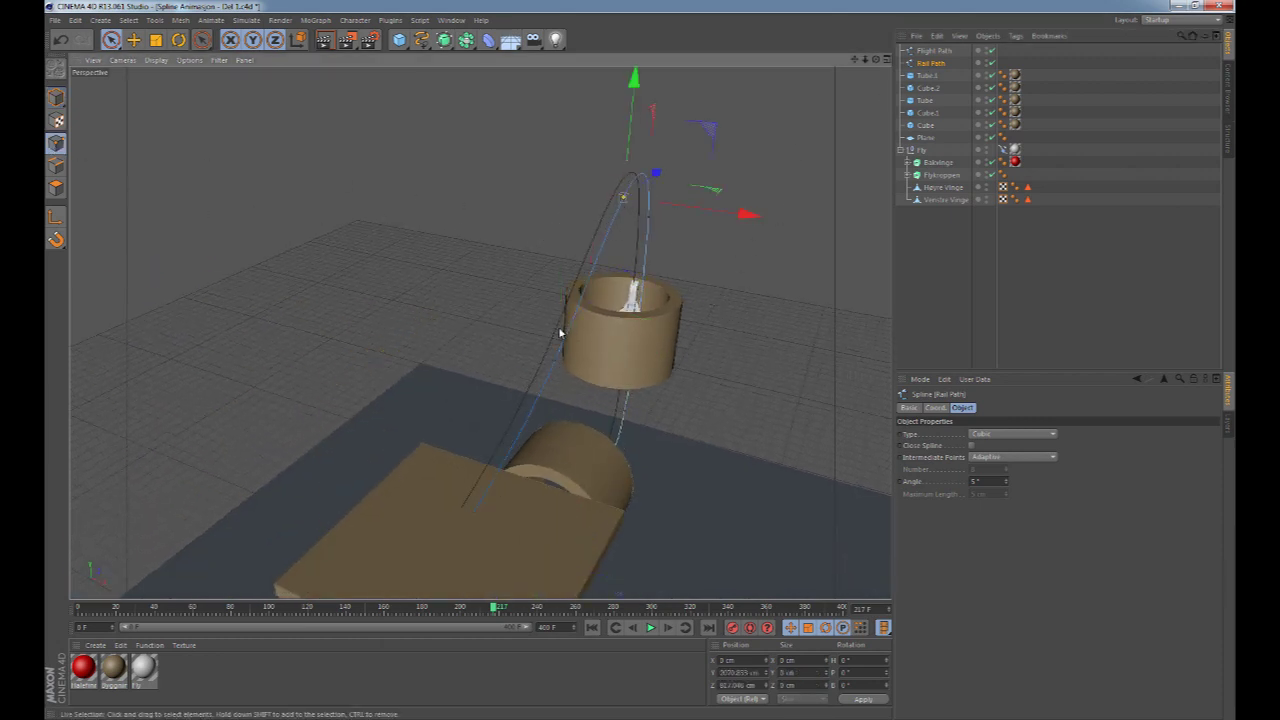
{"action": "left_click", "coordinate": [475, 513], "text": "shift"}
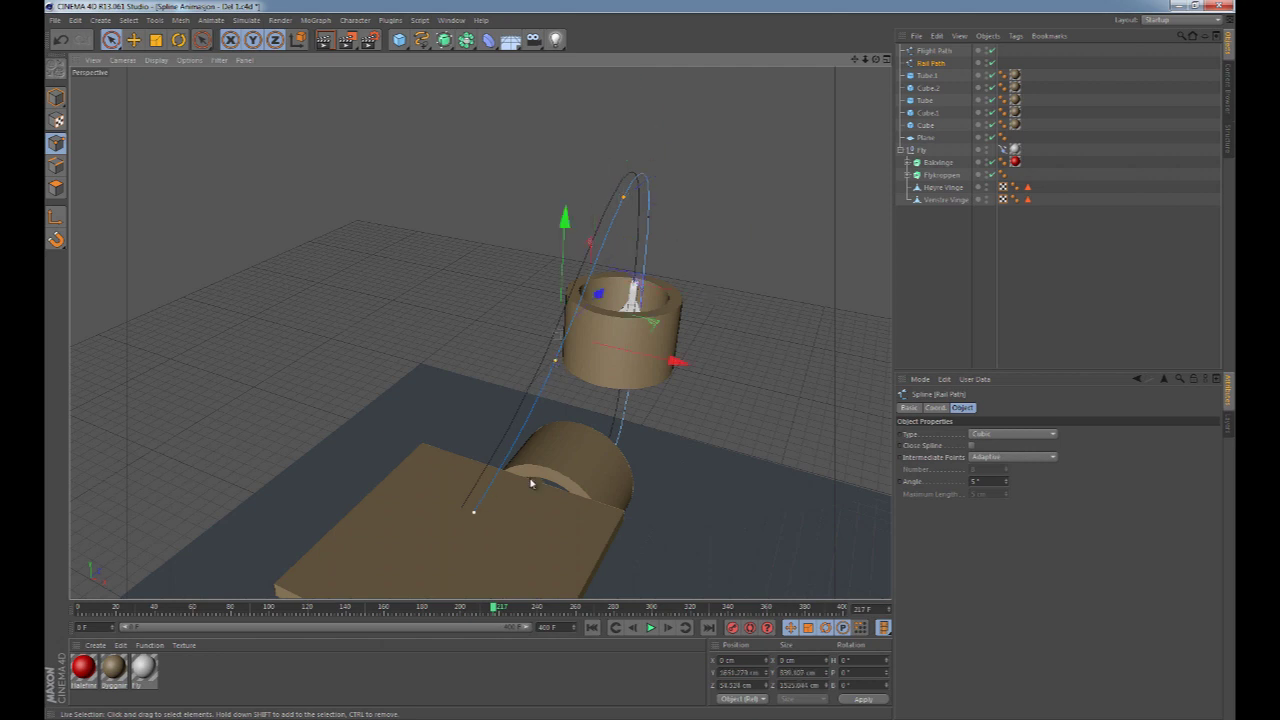
{"action": "left_click_drag", "start_coordinate": [678, 359], "coordinate": [652, 352]}
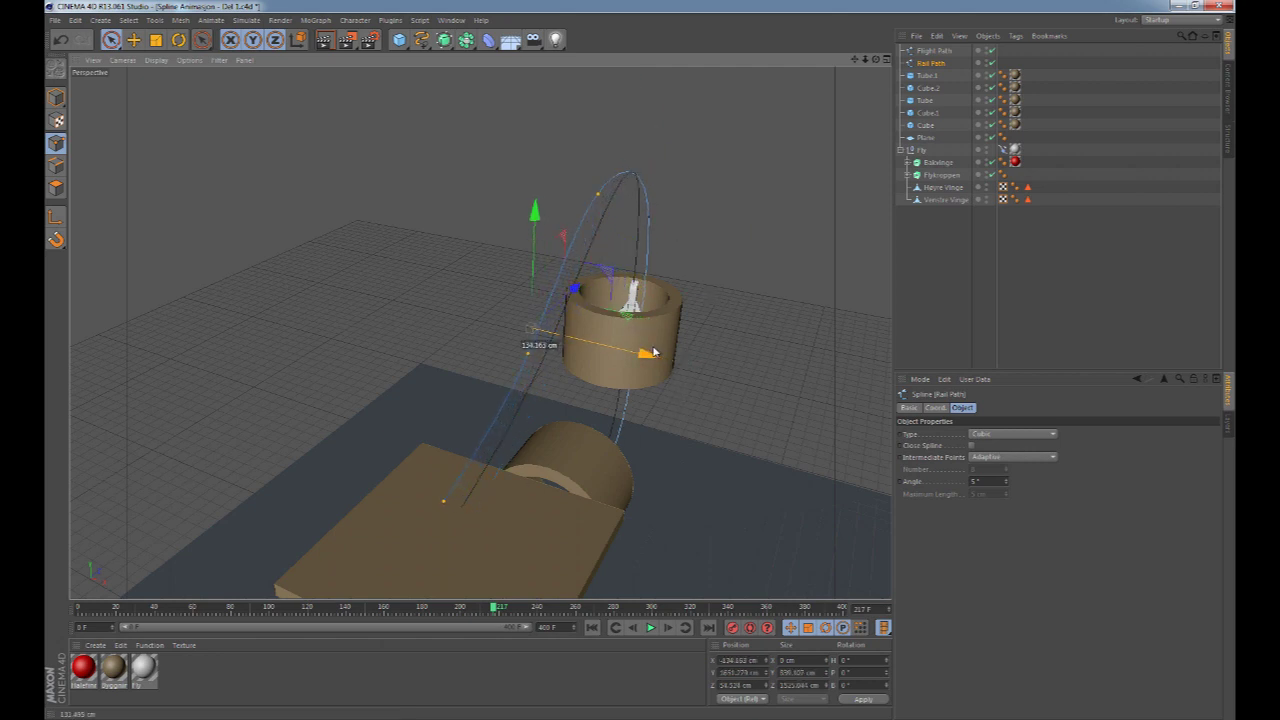
- Go to frame 235 and raise the Rail Path point near the path's peak to about 2176 cm on Y
{"action": "left_click_drag", "start_coordinate": [772, 259], "coordinate": [712, 290], "text": "alt"}
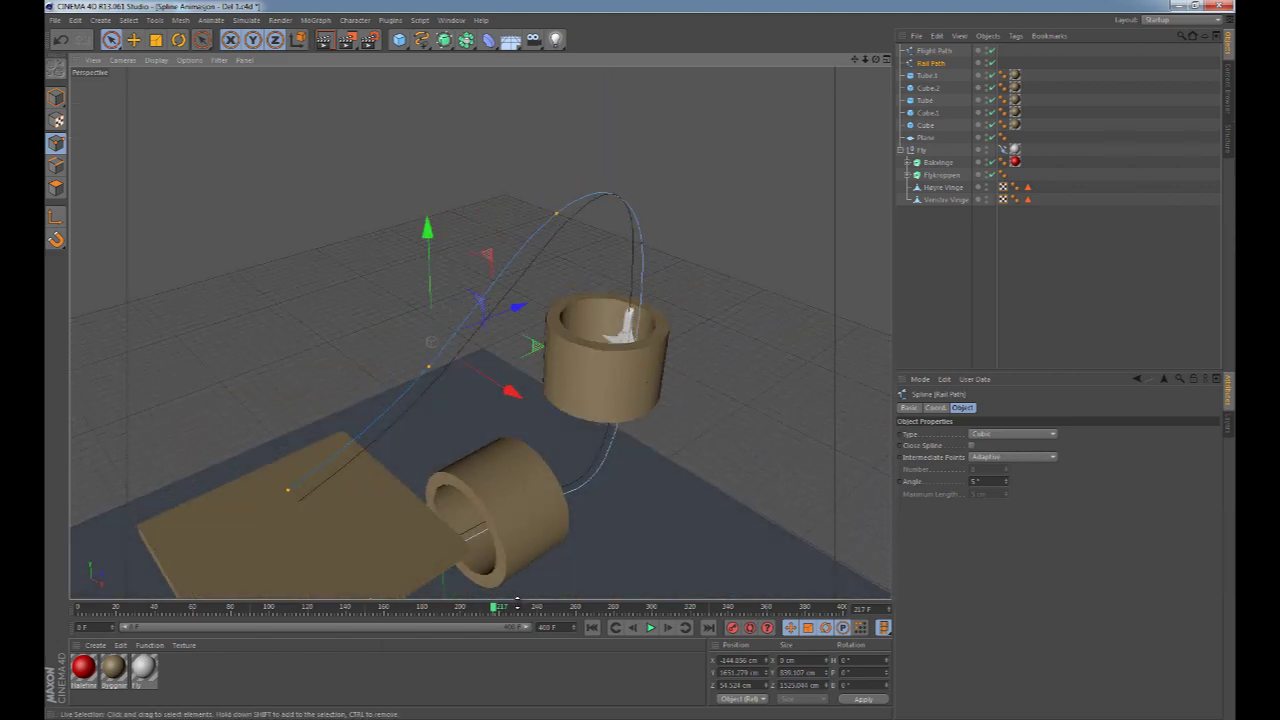
{"action": "left_click", "coordinate": [495, 609]}
{"action": "left_click_drag", "start_coordinate": [495, 609], "coordinate": [527, 560]}
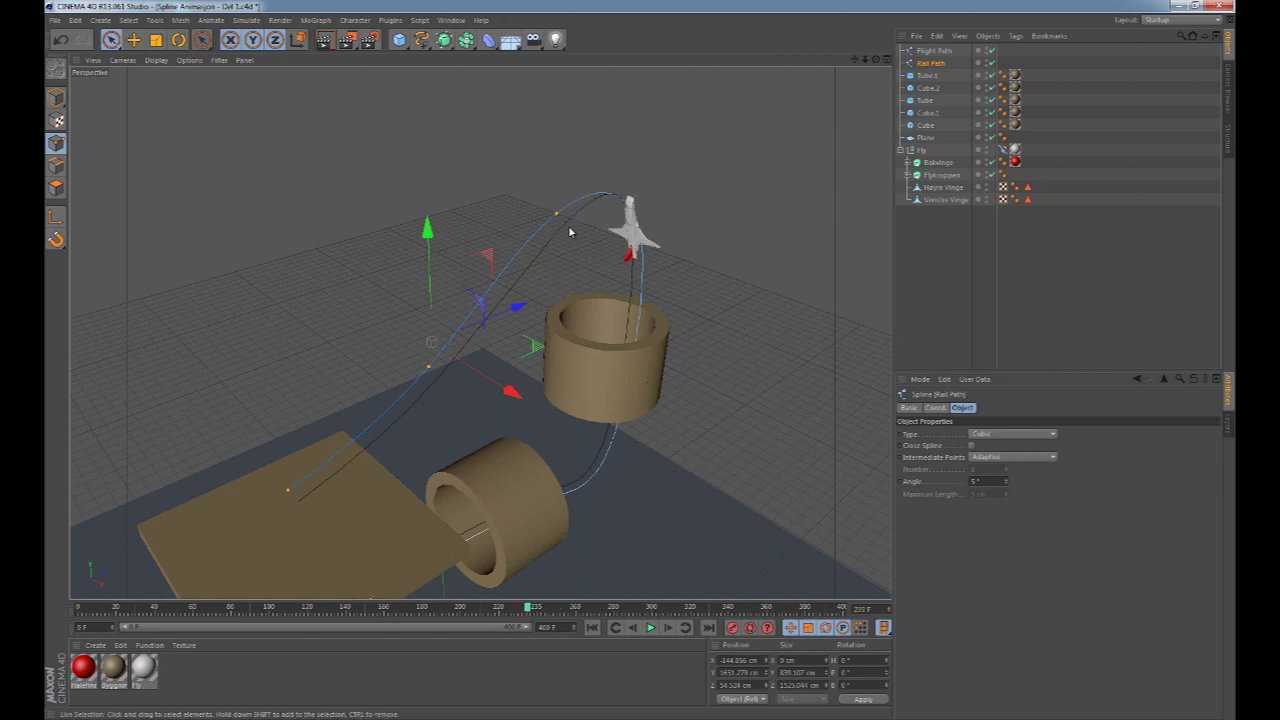
{"action": "left_click_drag", "start_coordinate": [563, 194], "coordinate": [687, 247], "text": "alt"}
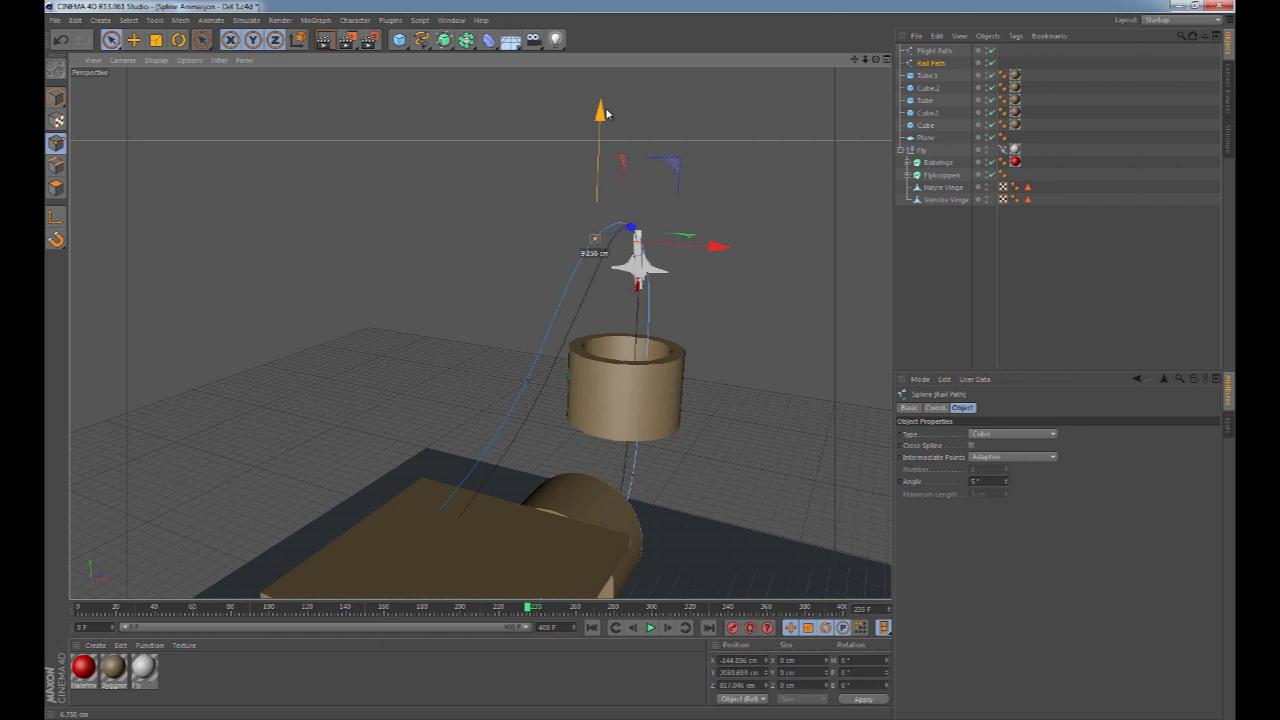
{"action": "left_click_drag", "start_coordinate": [606, 105], "coordinate": [607, 94]}
{"action": "left_click_drag", "start_coordinate": [700, 143], "coordinate": [736, 152], "text": "alt"}
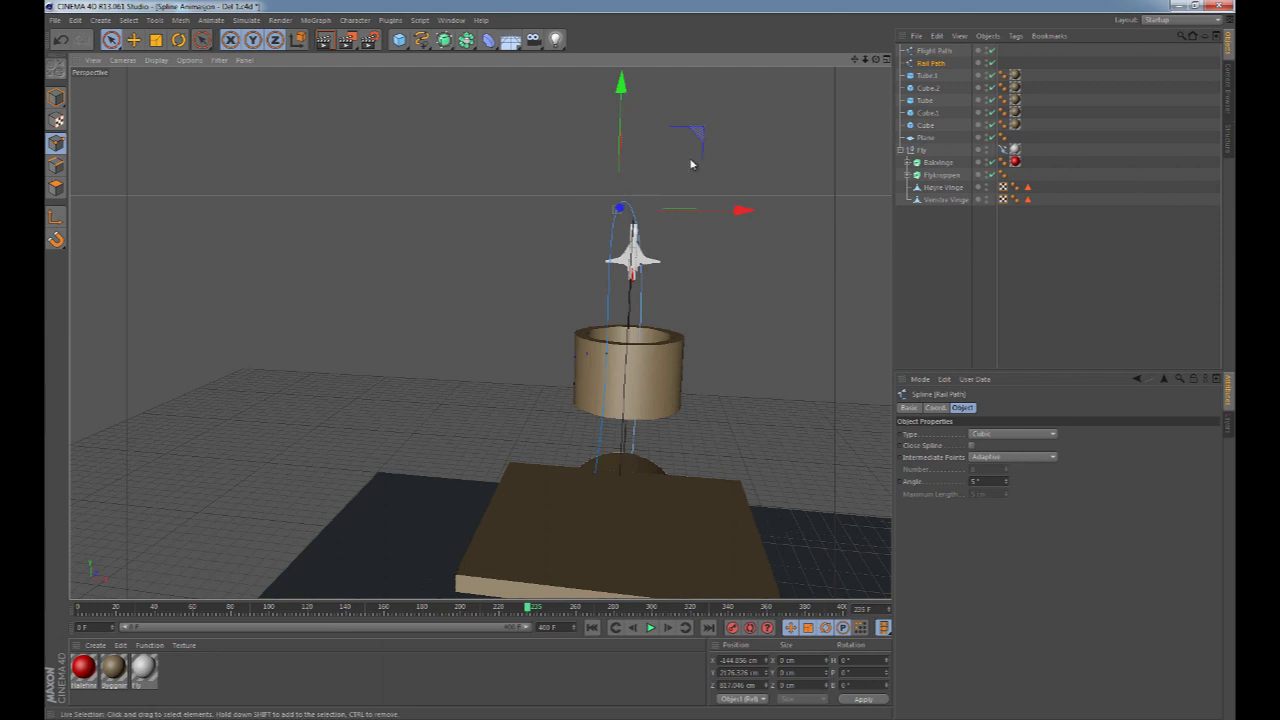
{"action": "left_click_drag", "start_coordinate": [738, 168], "coordinate": [565, 148], "text": "alt"}
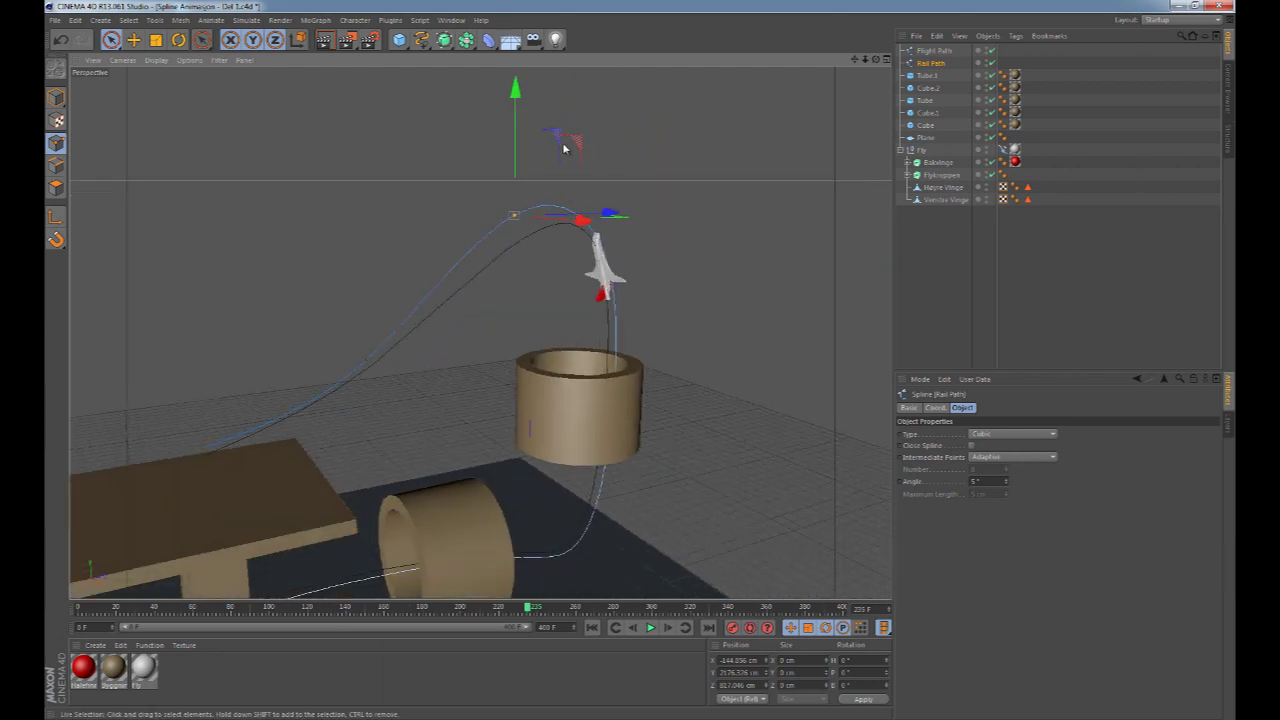
- Go to frame 296 and move the Rail Path's peak point across the Flight Path to about 59 cm on X
{"action": "left_click_drag", "start_coordinate": [637, 390], "coordinate": [607, 555], "text": "alt"}
{"action": "mouse_move", "coordinate": [531, 606]}
{"action": "left_mouse_down"}
{"action": "mouse_move", "coordinate": [498, 607]}
{"action": "mouse_move", "coordinate": [662, 605]}
{"action": "mouse_move", "coordinate": [737, 583]}
{"action": "mouse_move", "coordinate": [651, 600]}
{"action": "mouse_move", "coordinate": [521, 600]}
{"action": "mouse_move", "coordinate": [560, 600]}
{"action": "mouse_move", "coordinate": [567, 582]}
{"action": "mouse_move", "coordinate": [516, 588]}
{"action": "left_mouse_up"}
{"action": "left_click_drag", "start_coordinate": [588, 332], "coordinate": [673, 512], "text": "alt"}
{"action": "left_click_drag", "start_coordinate": [532, 600], "coordinate": [646, 549]}
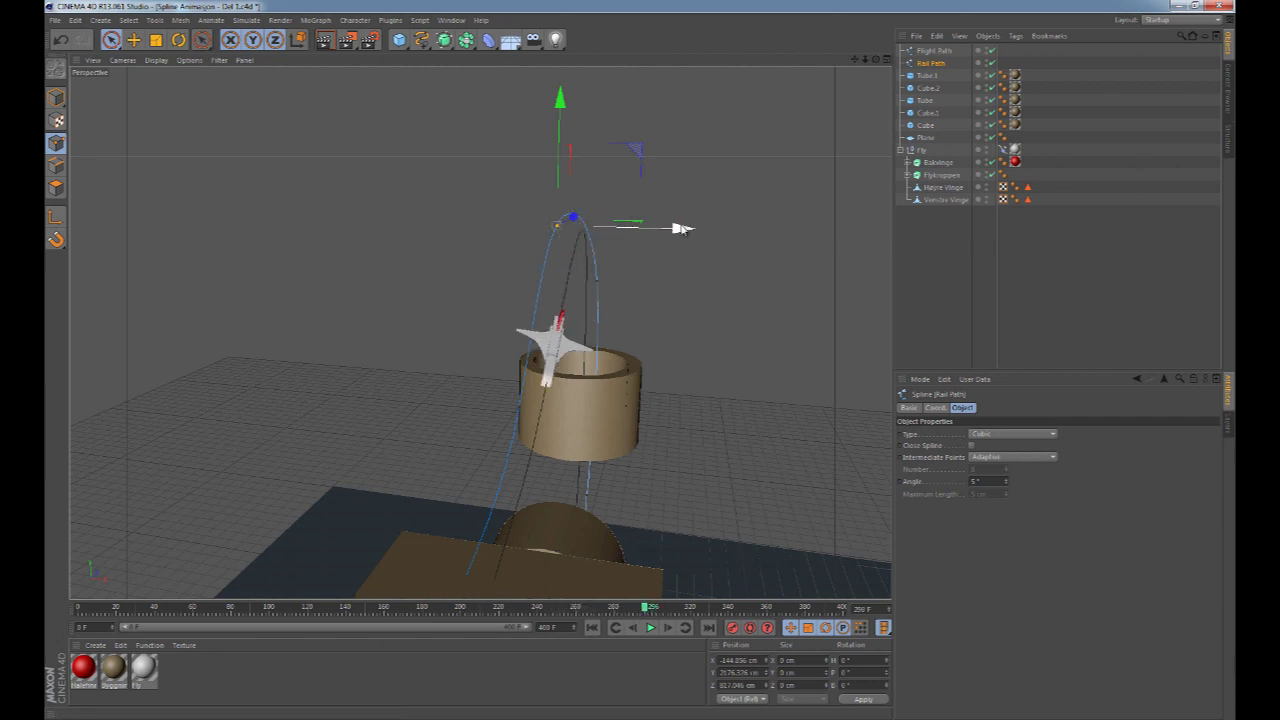
{"action": "left_click_drag", "start_coordinate": [680, 228], "coordinate": [726, 228]}
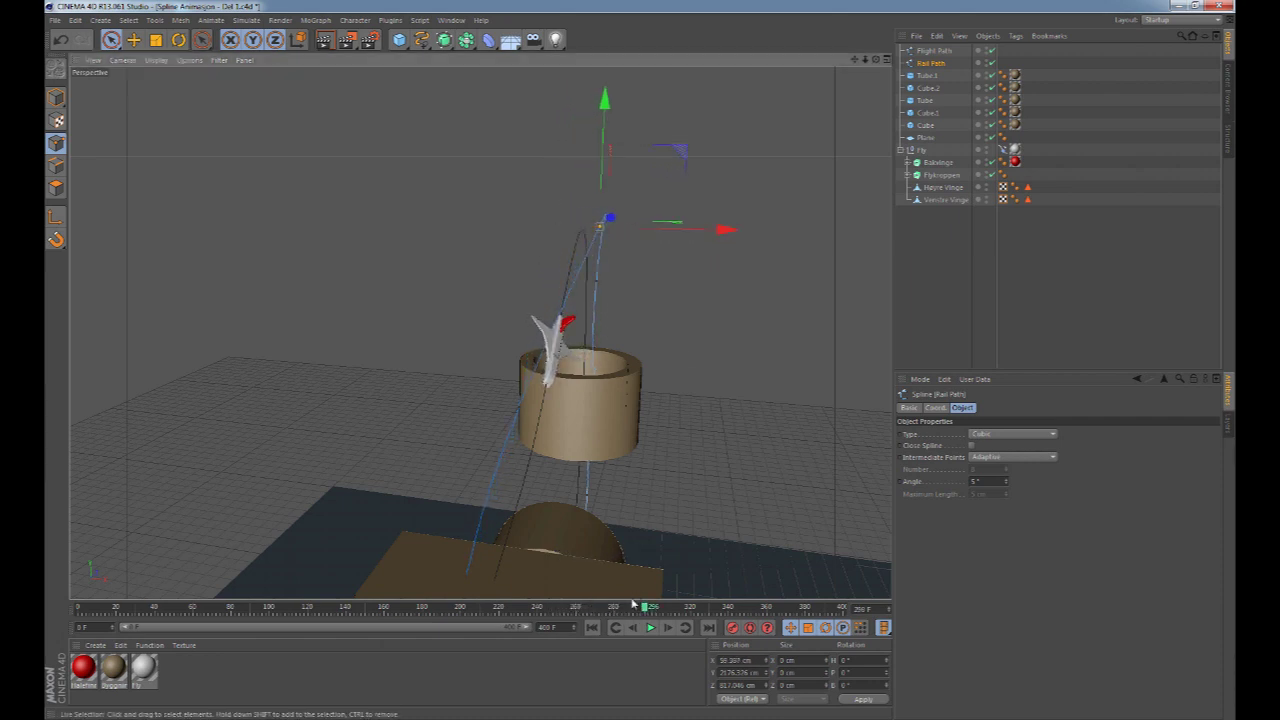
- Scrub back and forth between the peak and the descent to check how the airplane rotates with the moved rail point
{"action": "left_click_drag", "start_coordinate": [642, 607], "coordinate": [548, 607]}
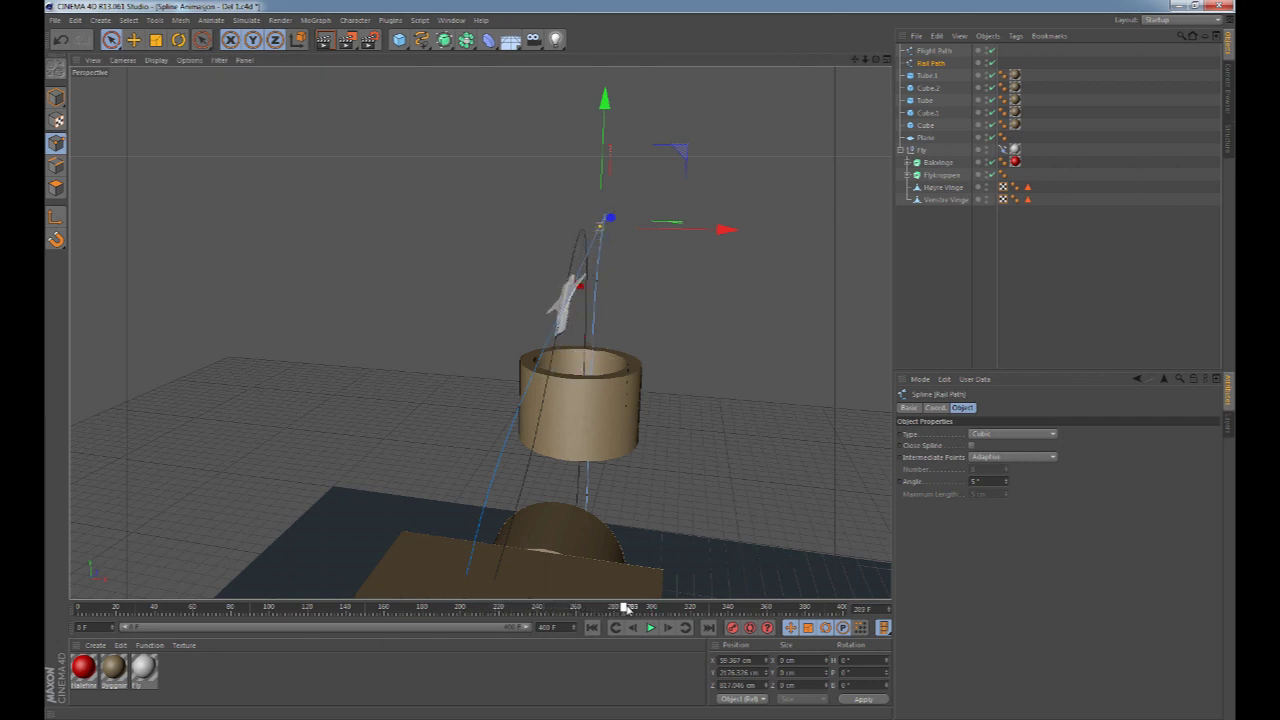
{"action": "left_click_drag", "start_coordinate": [626, 608], "coordinate": [540, 608]}
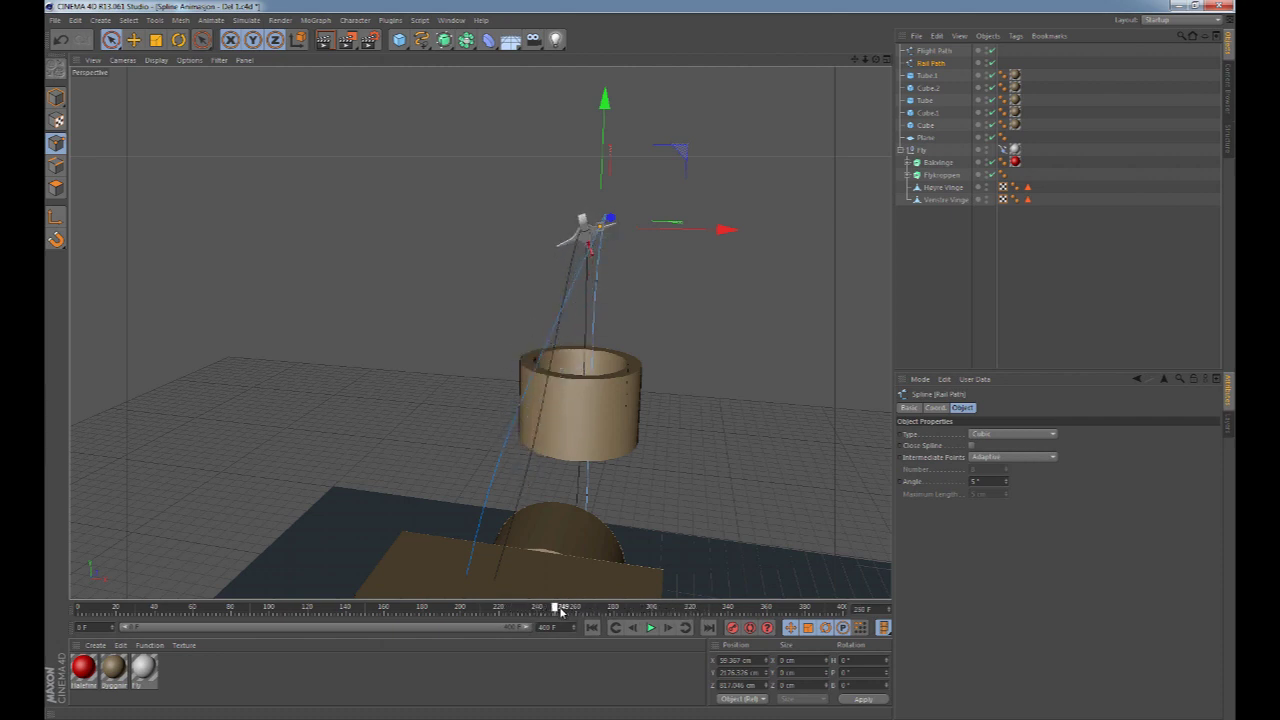
{"action": "left_click_drag", "start_coordinate": [620, 612], "coordinate": [652, 607]}
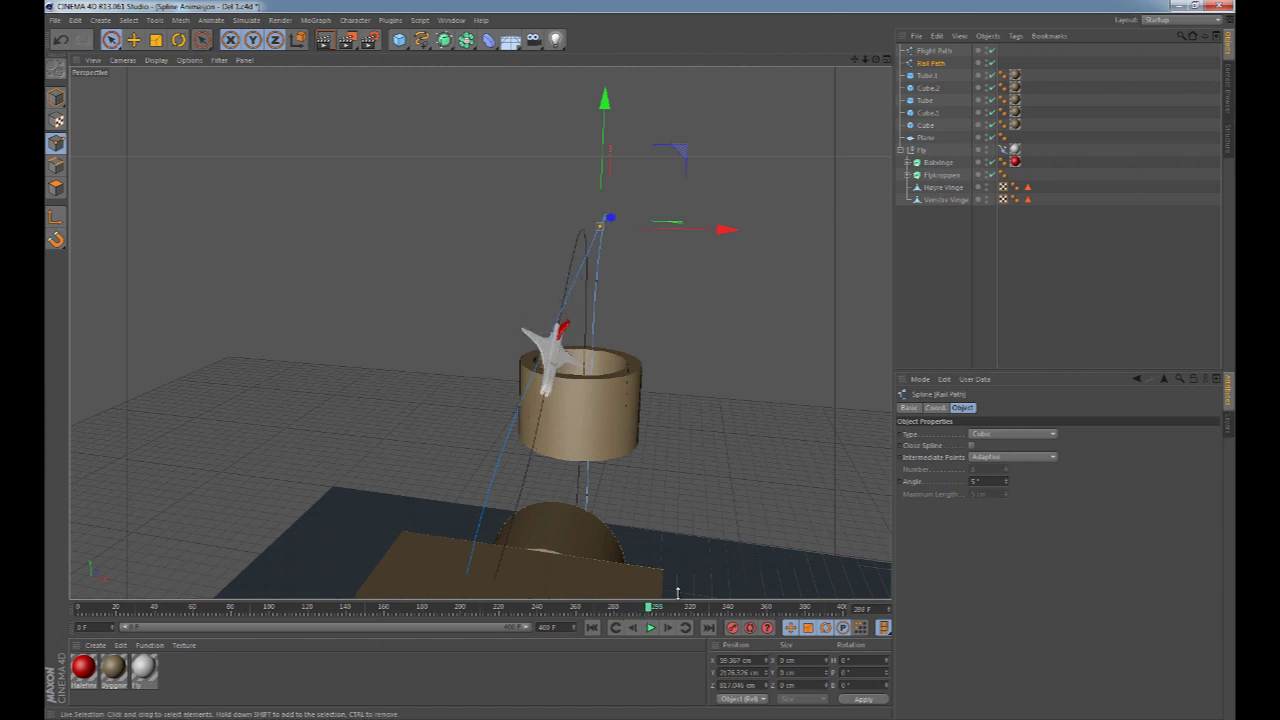